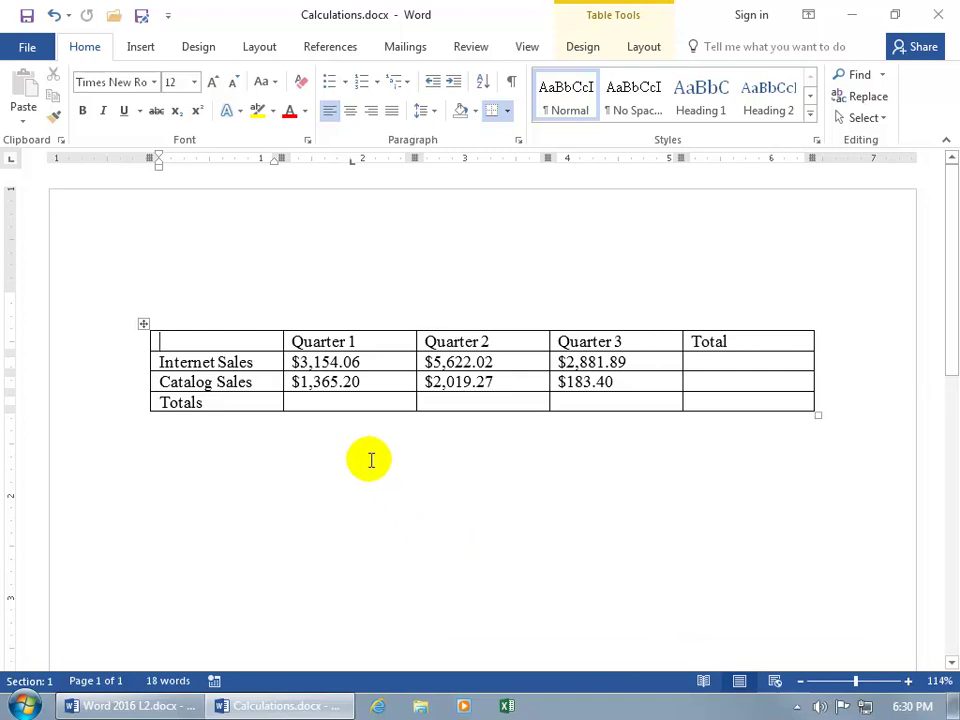
- Put the cursor in the Quarter 1 Totals cell and show the Table Tools Layout commands
{"action": "left_click", "coordinate": [372, 403]}
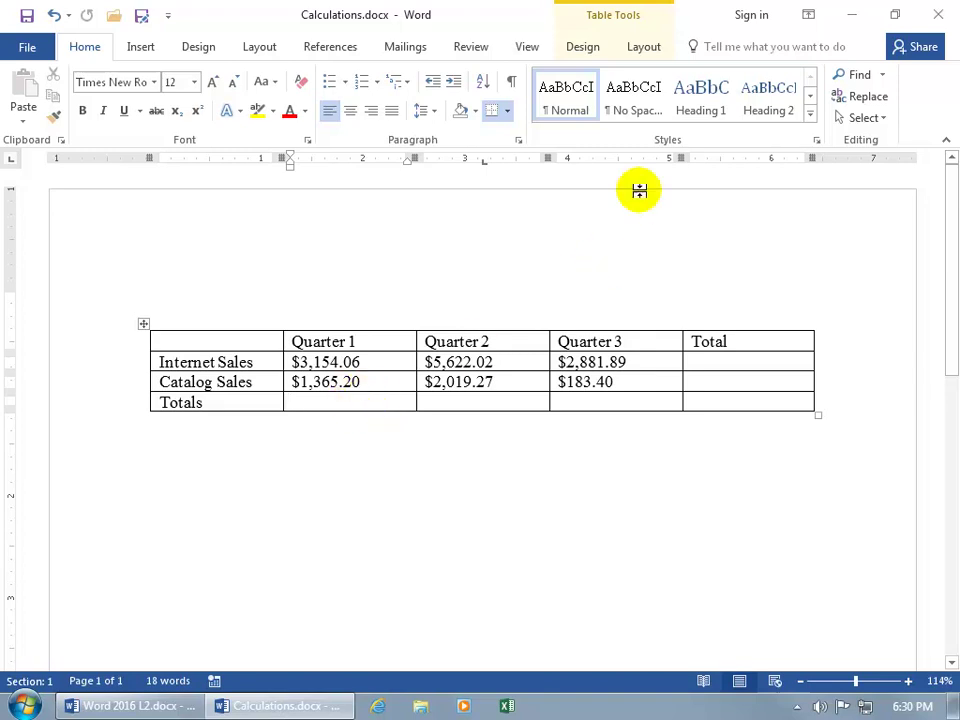
{"action": "left_click", "coordinate": [643, 46]}
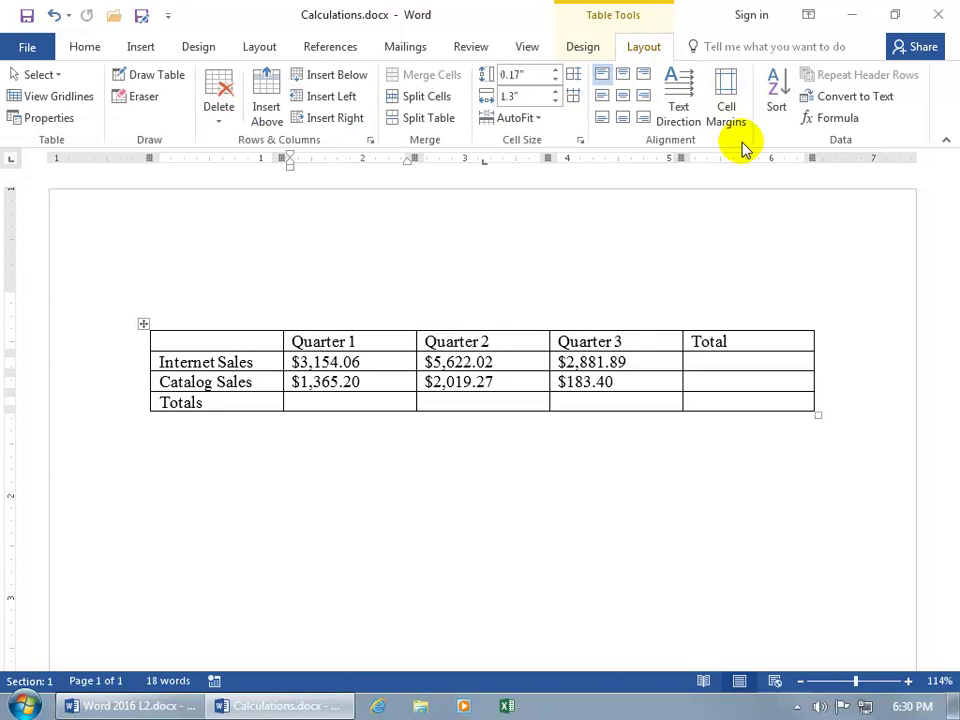
- Insert =SUM(ABOVE) under Quarter 1 in $#,##0.00;($#,##0.00) format, giving $4,519.26
{"action": "left_click", "coordinate": [838, 120]}
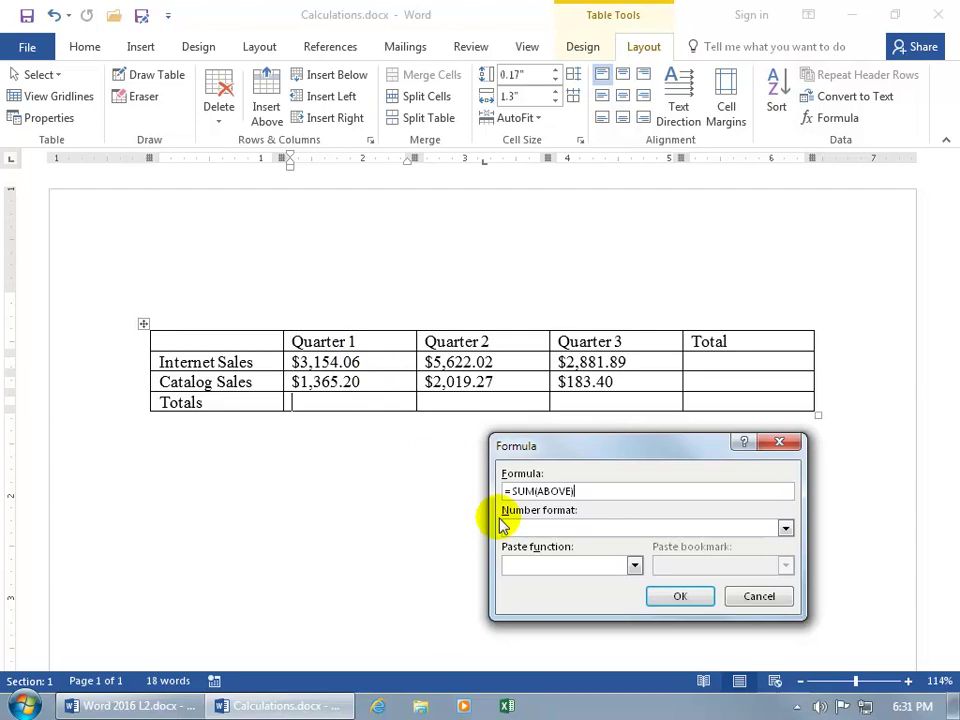
{"action": "left_click", "coordinate": [634, 566]}
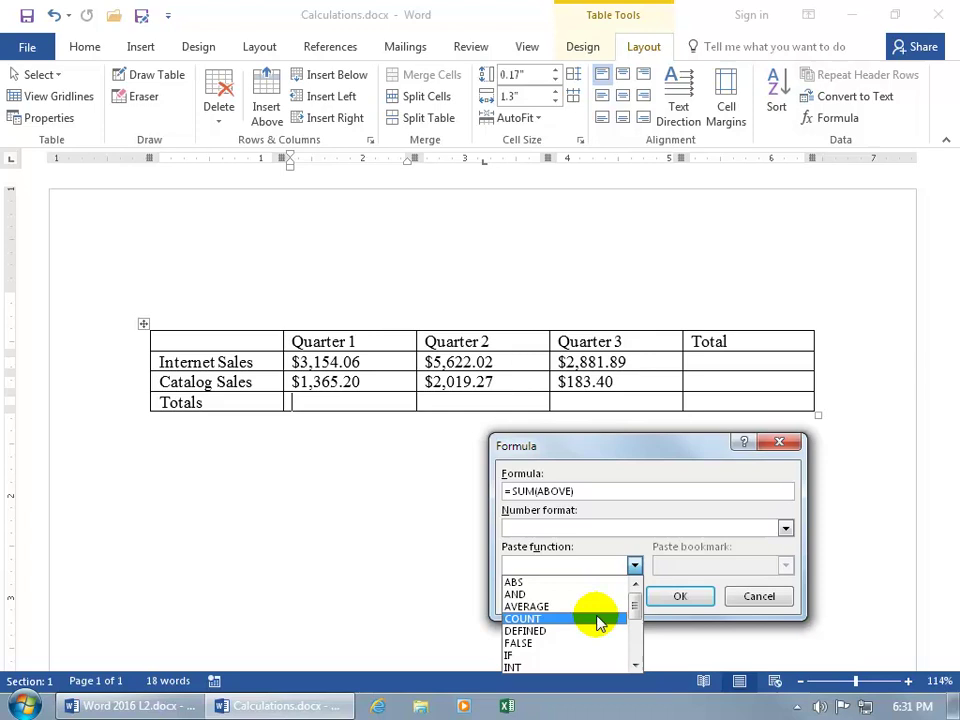
{"action": "left_click", "coordinate": [606, 506]}
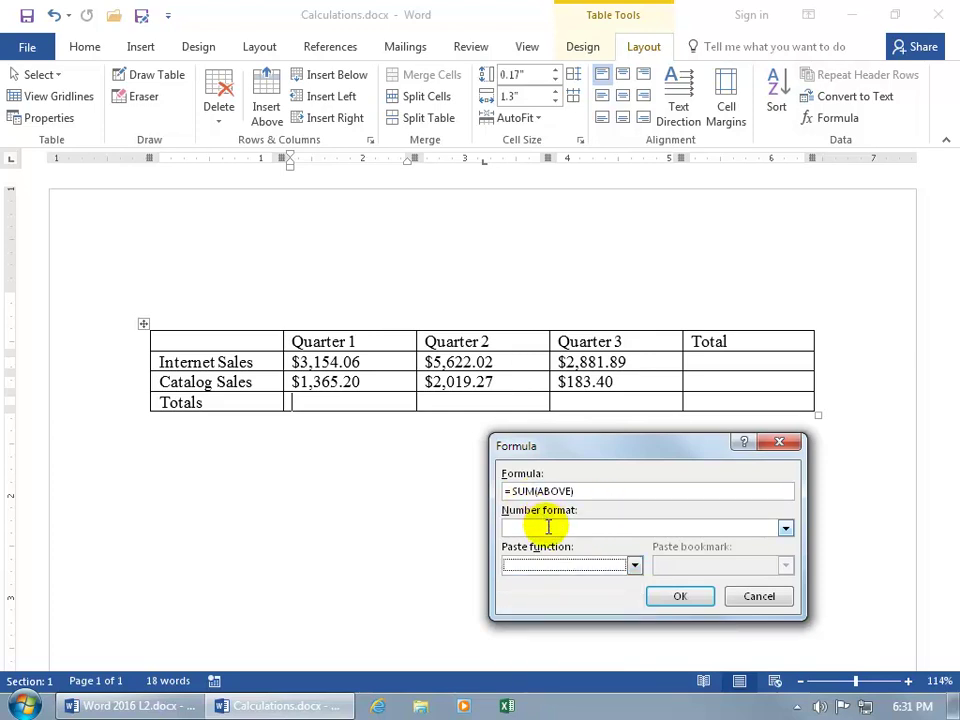
{"action": "left_click", "coordinate": [785, 528]}
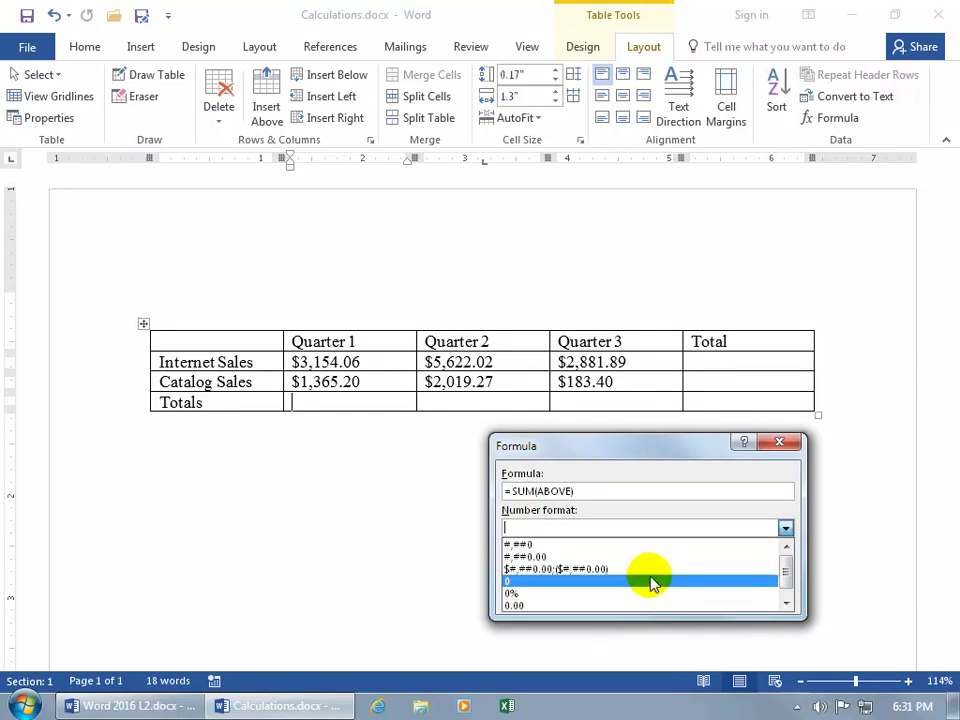
{"action": "left_click", "coordinate": [575, 570]}
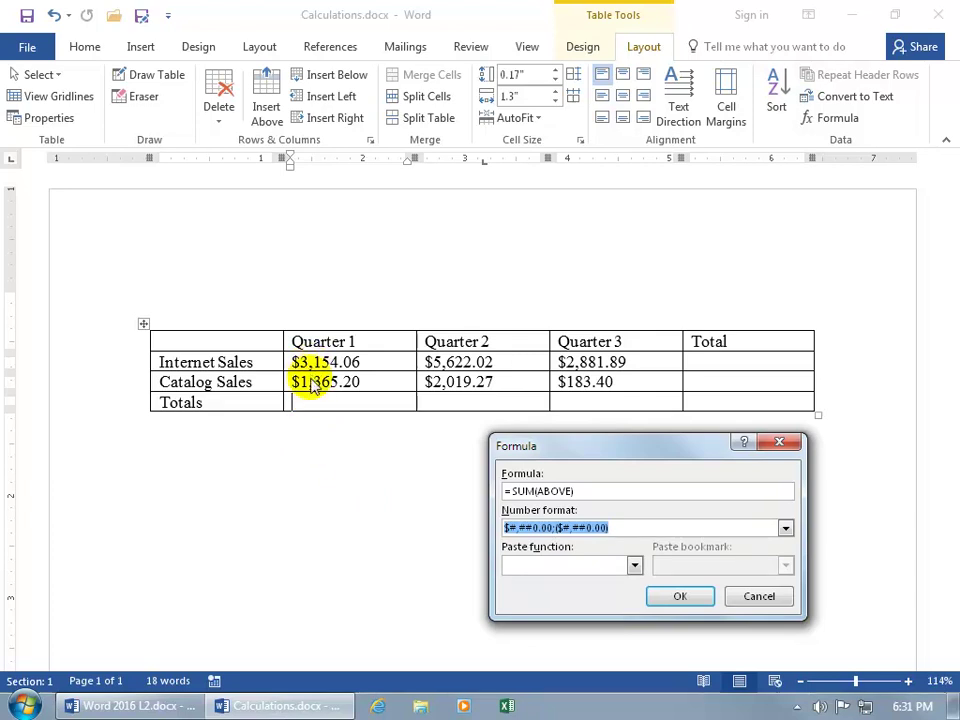
{"action": "left_click", "coordinate": [668, 595]}
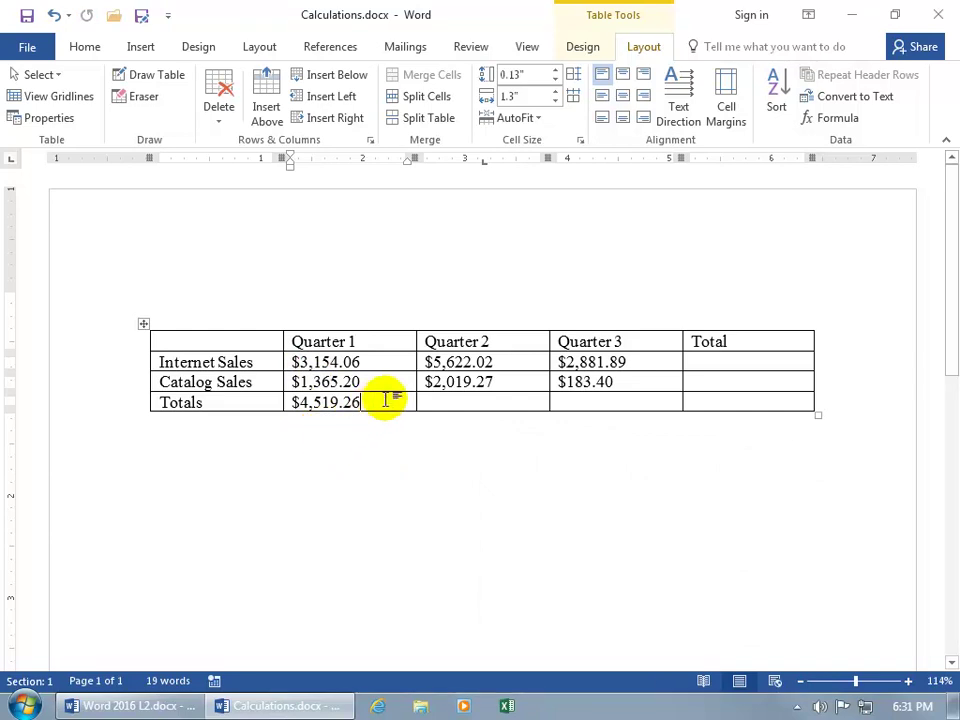
{"action": "left_click", "coordinate": [440, 398]}
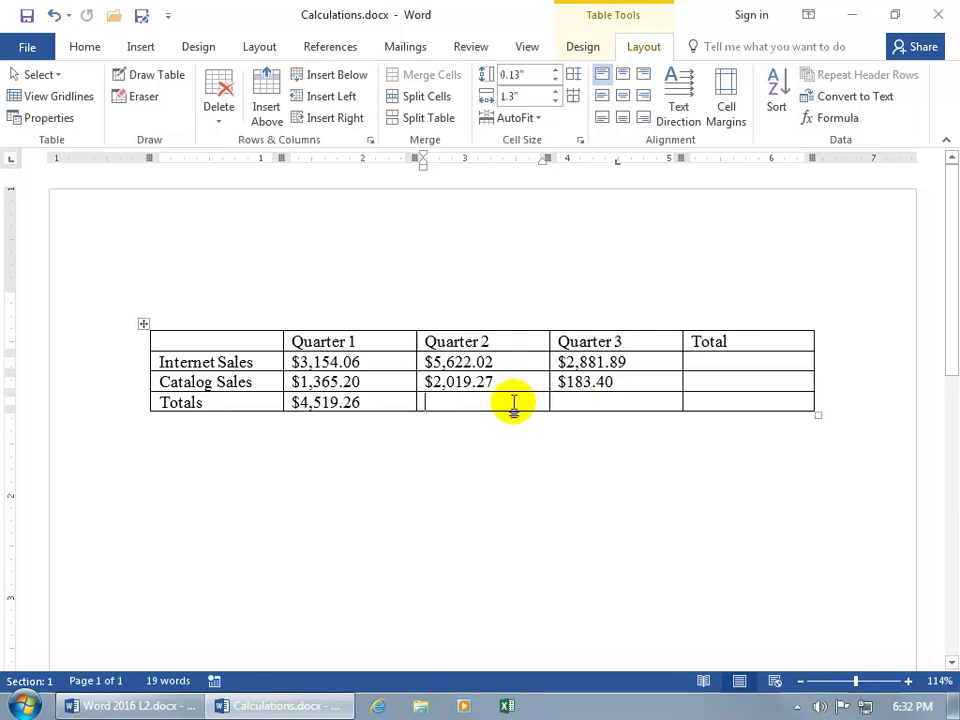
- Add dollar-format SUM(ABOVE) totals under Quarter 2 ($7,641.29) and Quarter 3 ($3,065.29)
{"action": "left_click", "coordinate": [836, 120]}
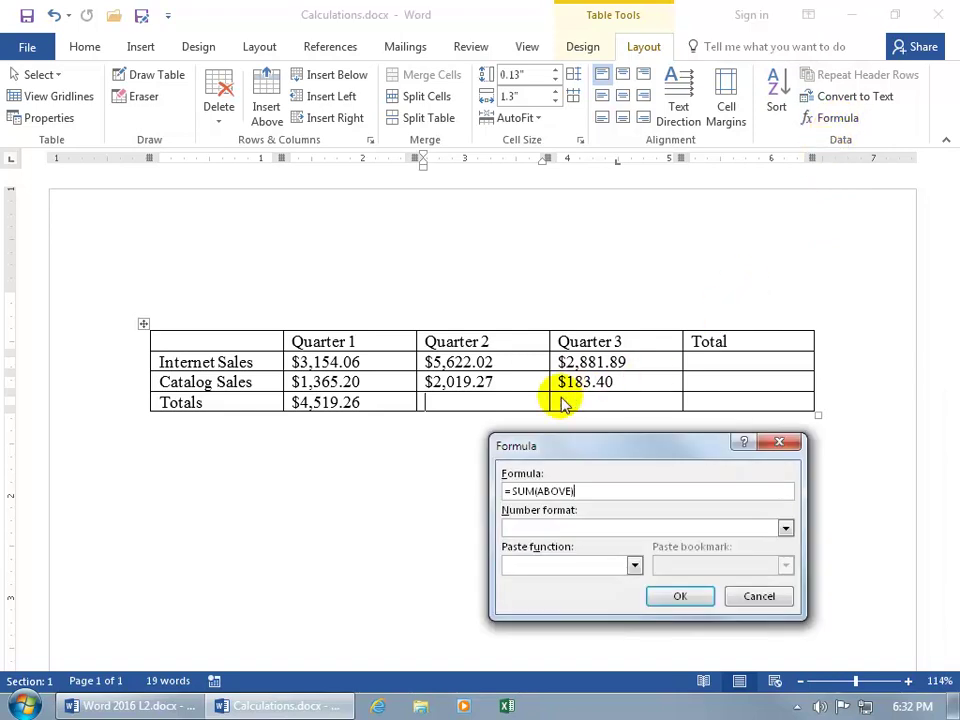
{"action": "left_click", "coordinate": [637, 525]}
{"action": "left_click", "coordinate": [785, 527]}
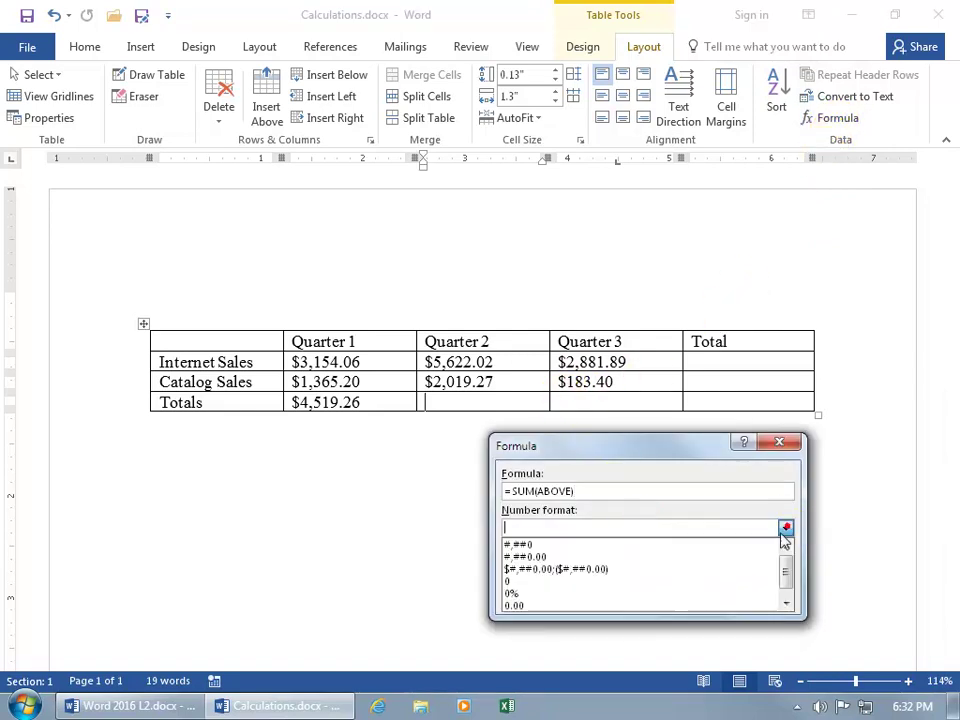
{"action": "left_click", "coordinate": [684, 569]}
{"action": "left_click", "coordinate": [694, 599]}
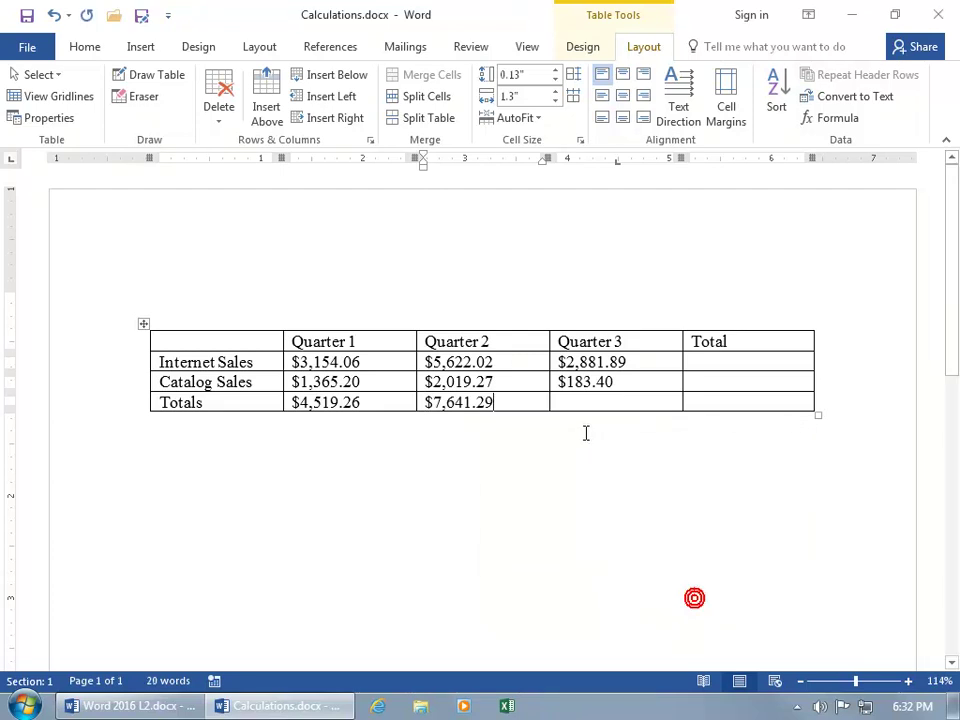
{"action": "left_click", "coordinate": [594, 401]}
{"action": "key", "text": "F4"}
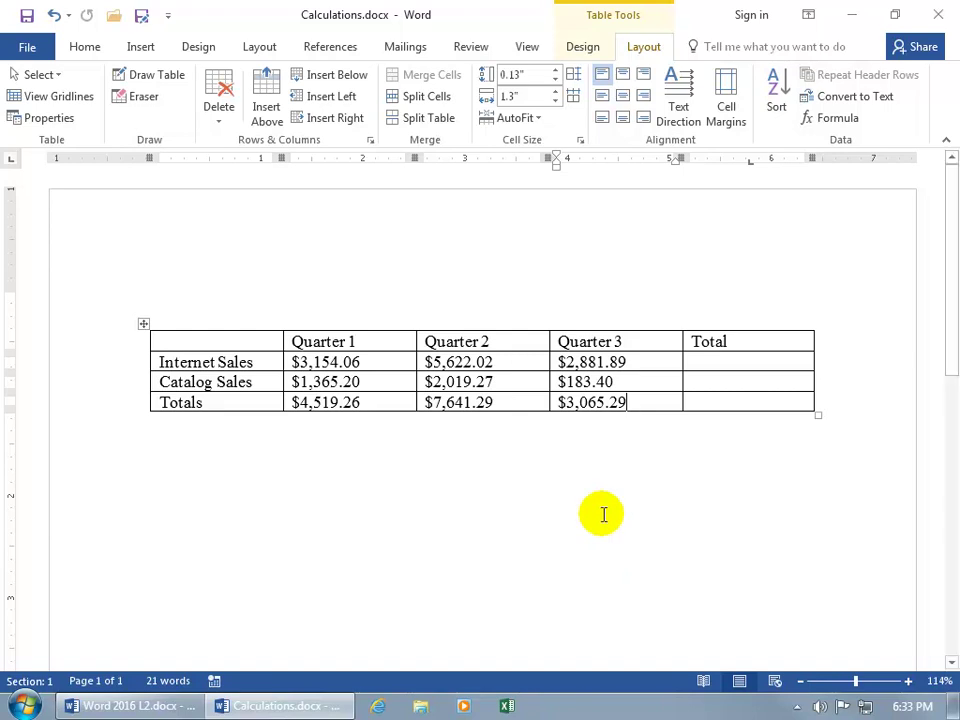
- In Word Options save settings, change the AutoRecover interval from 1 to 10 minutes
{"action": "left_click", "coordinate": [28, 47]}
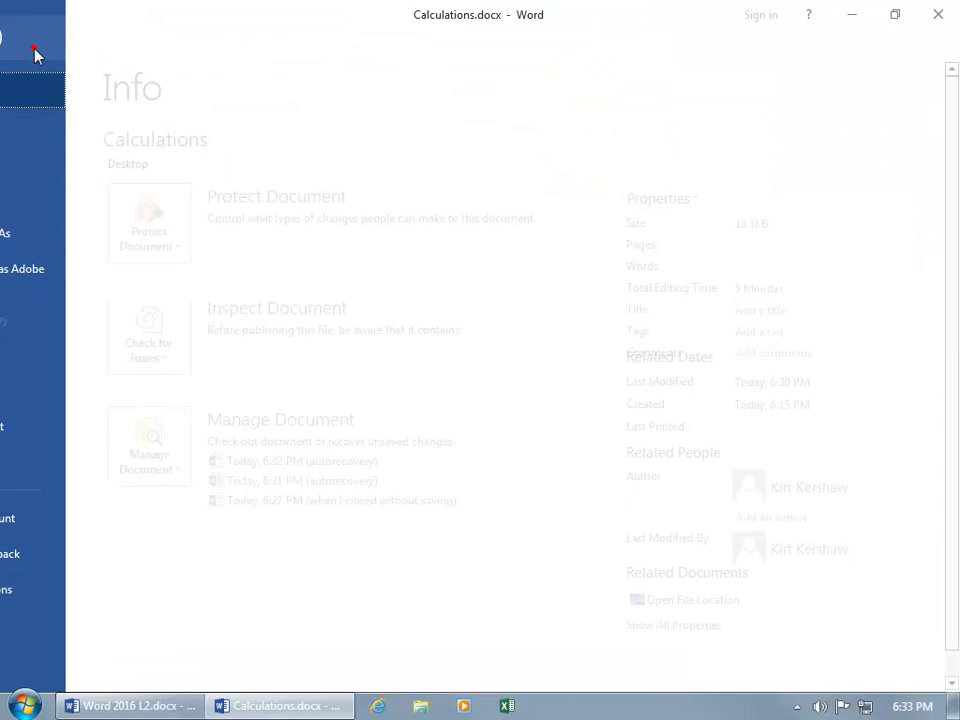
{"action": "key", "text": "Escape"}
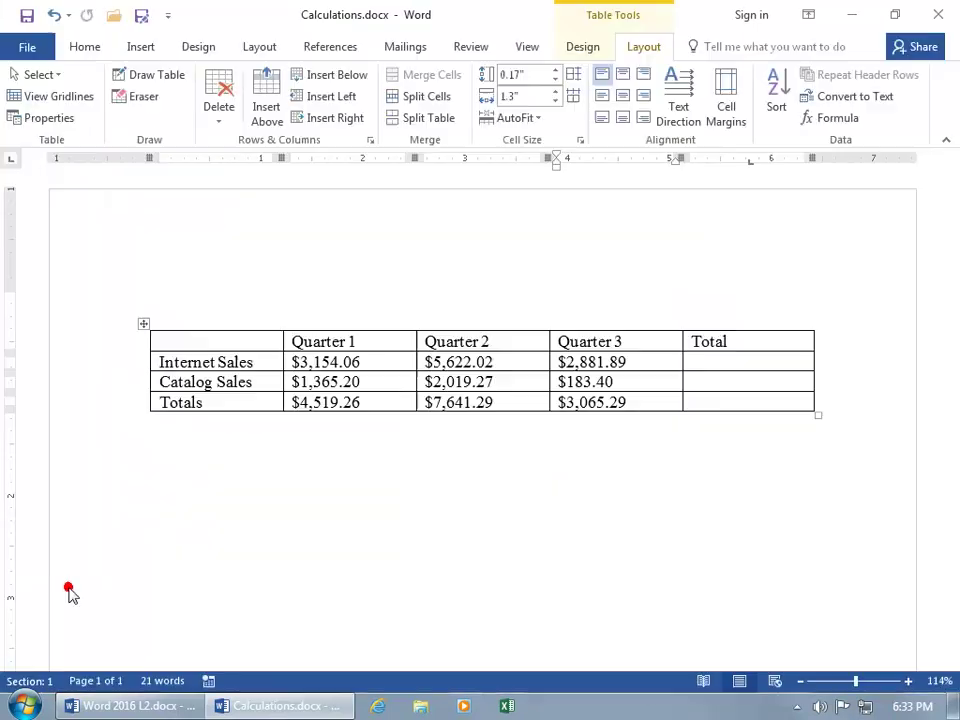
{"action": "left_click", "coordinate": [163, 176]}
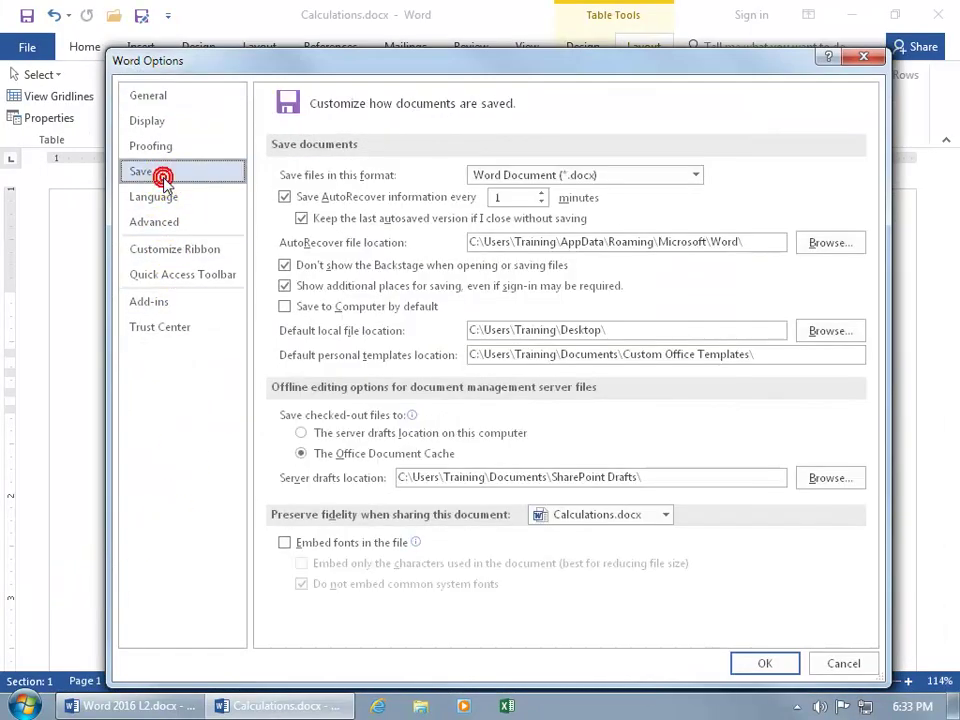
{"action": "left_click", "coordinate": [528, 199]}
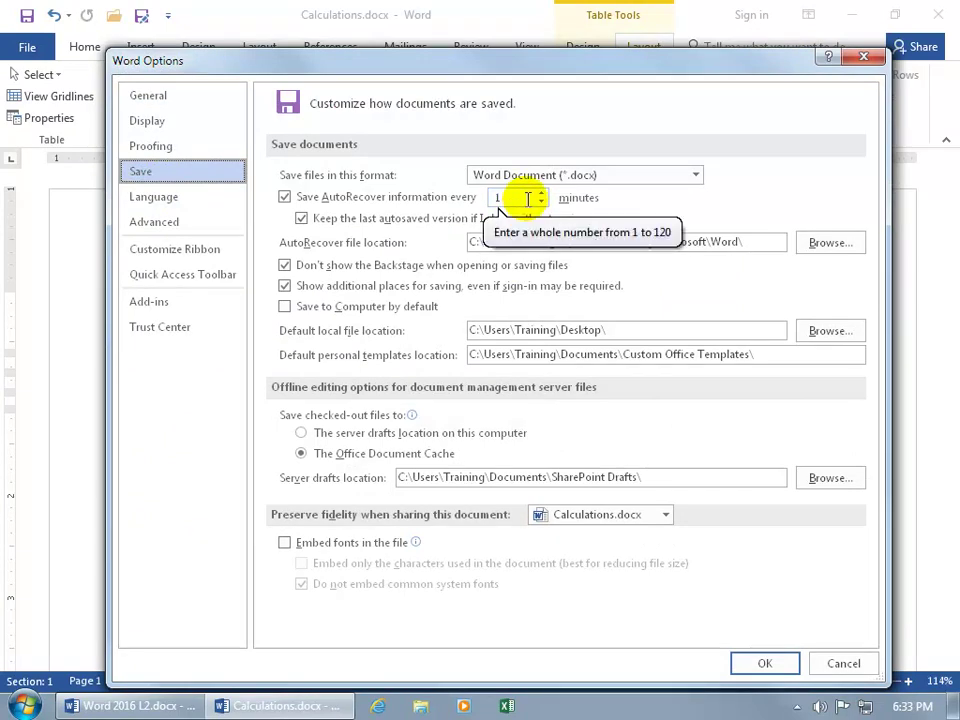
{"action": "type", "text": "0"}
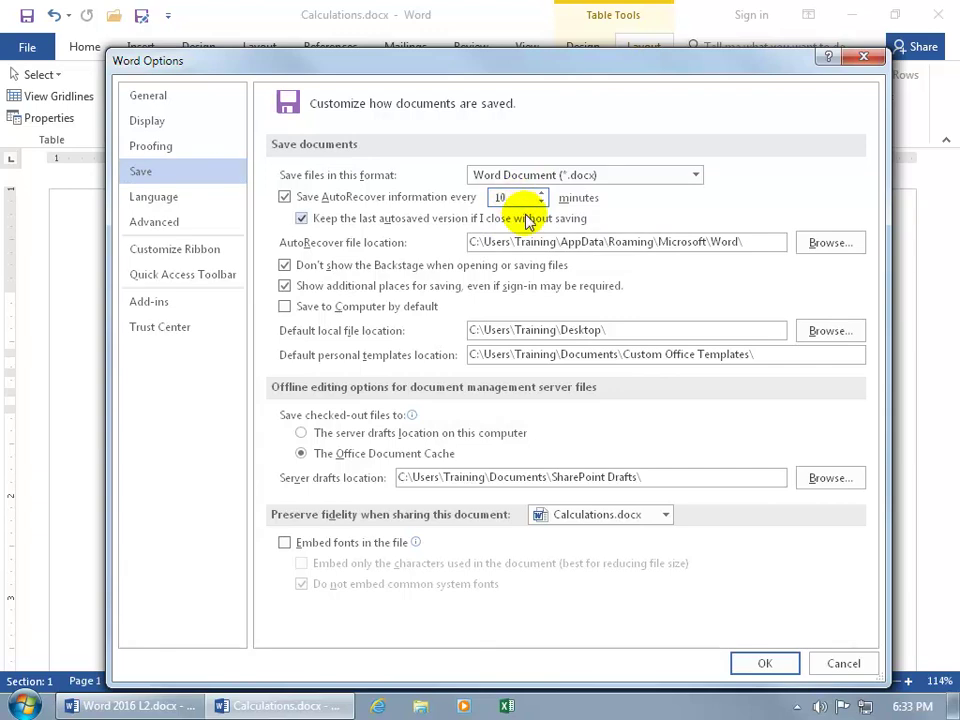
{"action": "key", "text": "shift+Home"}
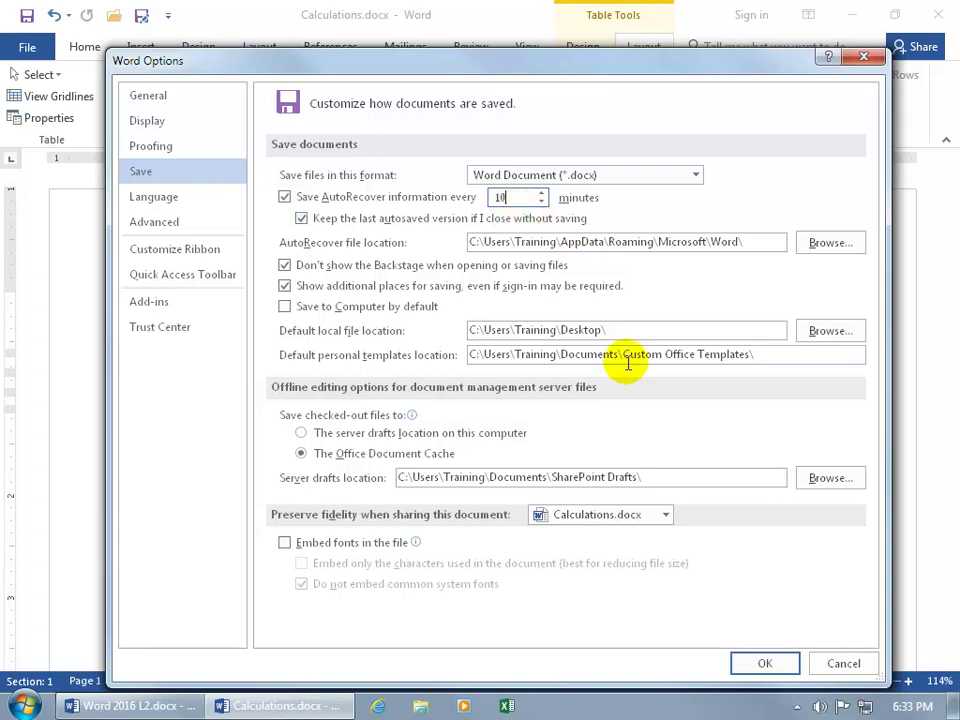
{"action": "left_click", "coordinate": [762, 665]}
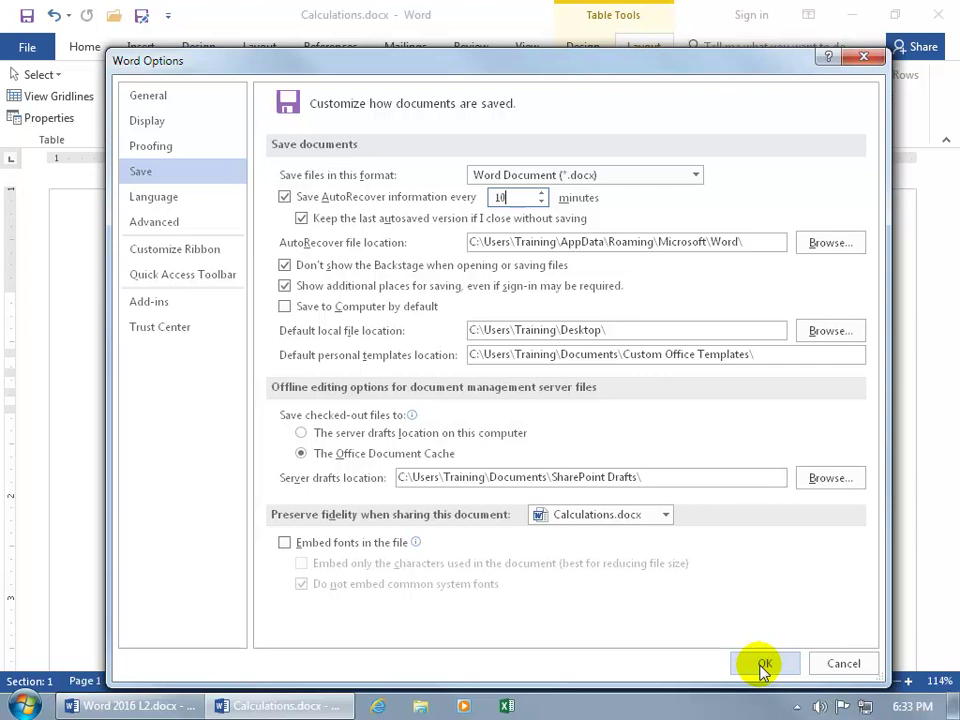
{"action": "left_click", "coordinate": [765, 665]}
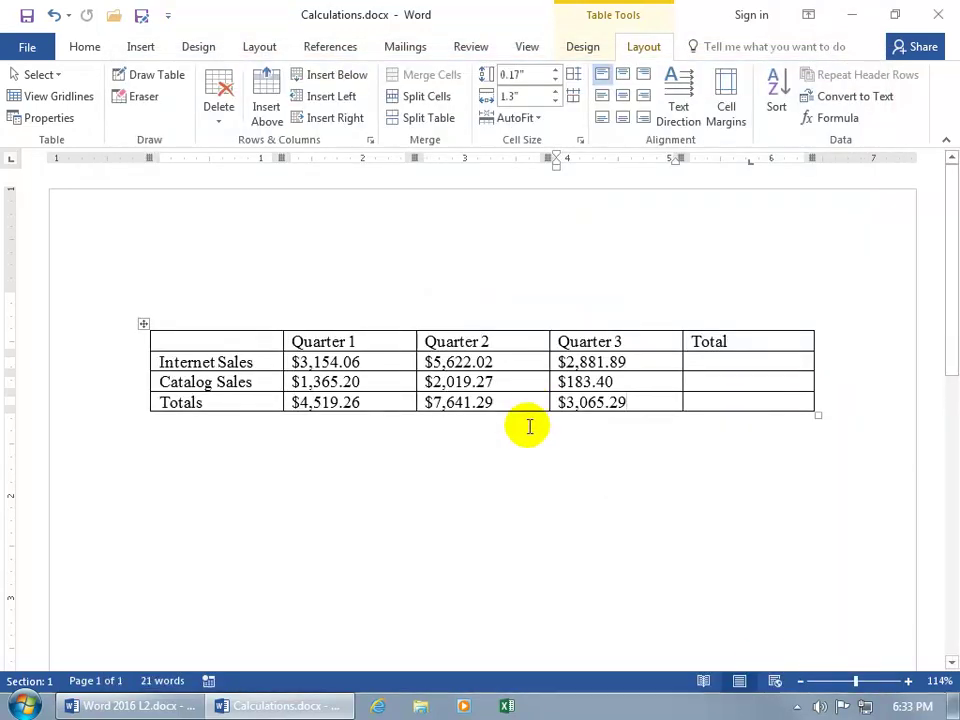
- Delete the $3,065.29 Quarter 3 total and reinsert it as a dollar-format SUM formula
{"action": "left_click_drag", "start_coordinate": [632, 401], "coordinate": [553, 398]}
{"action": "key", "text": "Delete"}
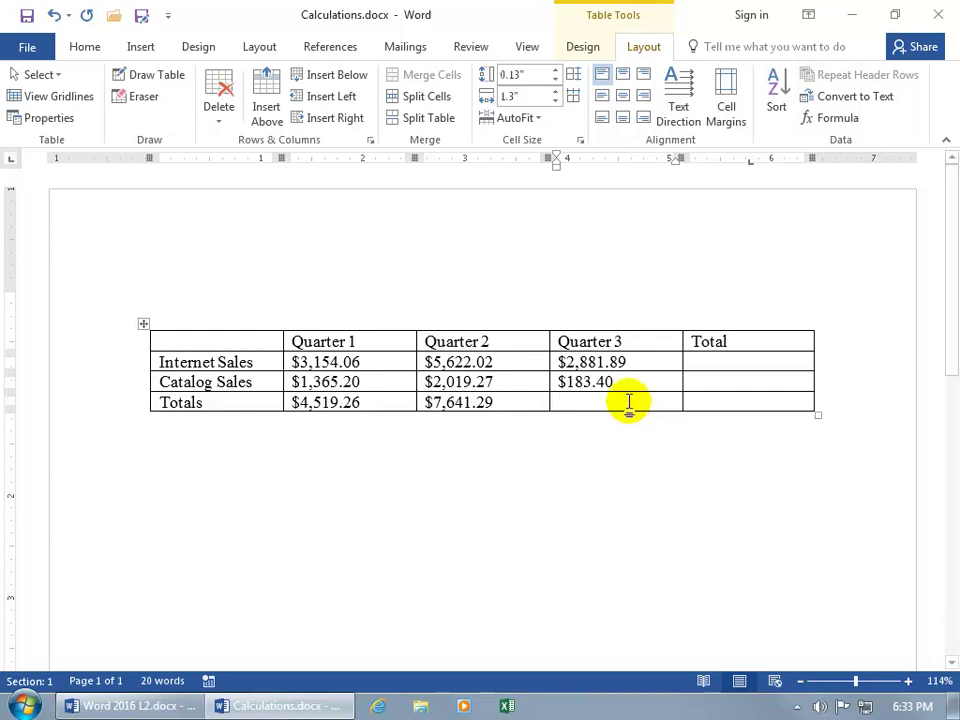
{"action": "left_click", "coordinate": [838, 121]}
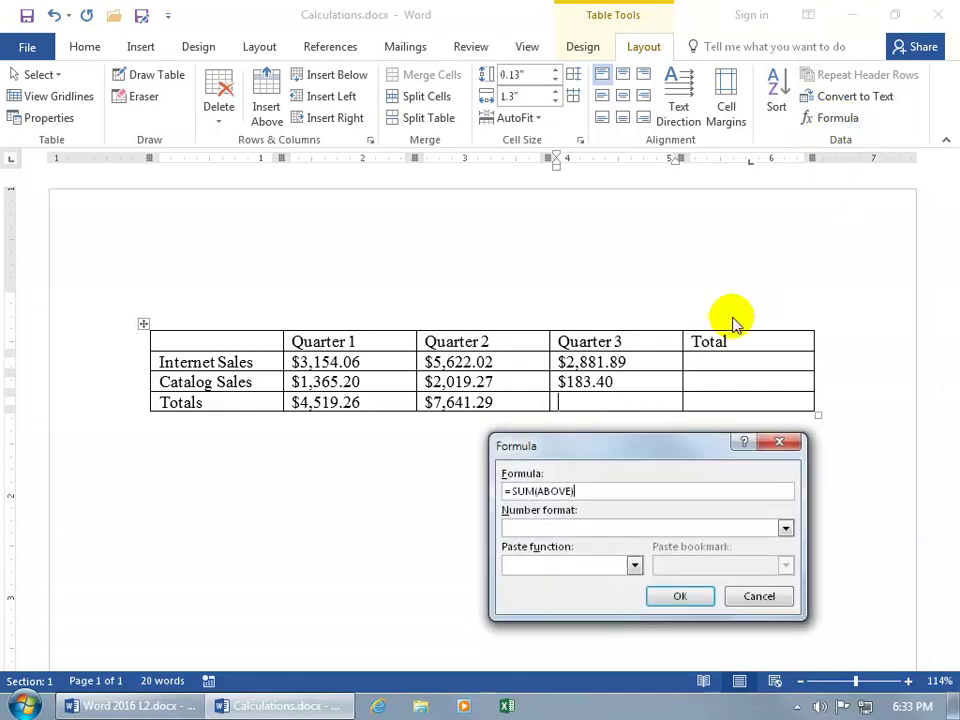
{"action": "left_click", "coordinate": [785, 531]}
{"action": "left_click", "coordinate": [730, 568]}
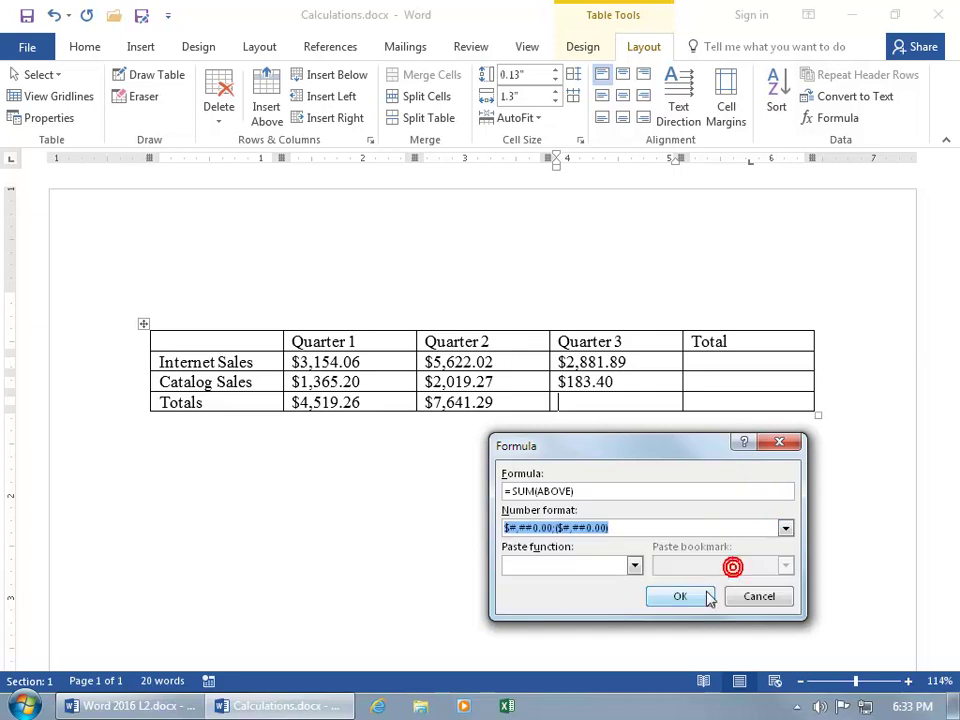
{"action": "left_click", "coordinate": [688, 597]}
- Repeat the formula in the Internet Sales Total cell and select its $ 0.00 result
{"action": "left_click", "coordinate": [710, 364]}
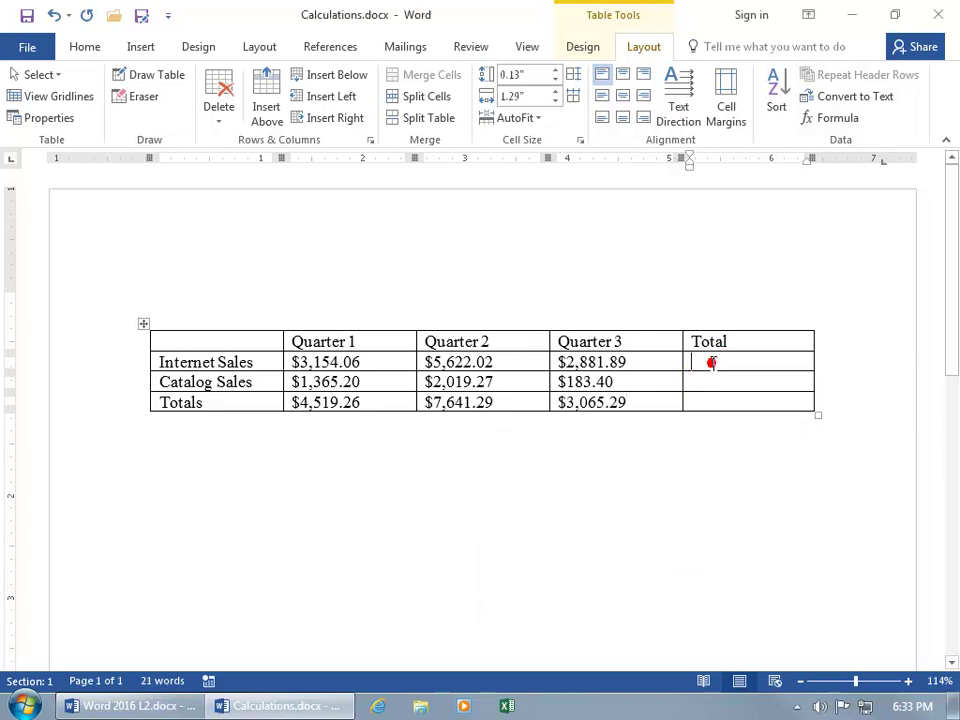
{"action": "key", "text": "F4"}
{"action": "left_click", "coordinate": [728, 385]}
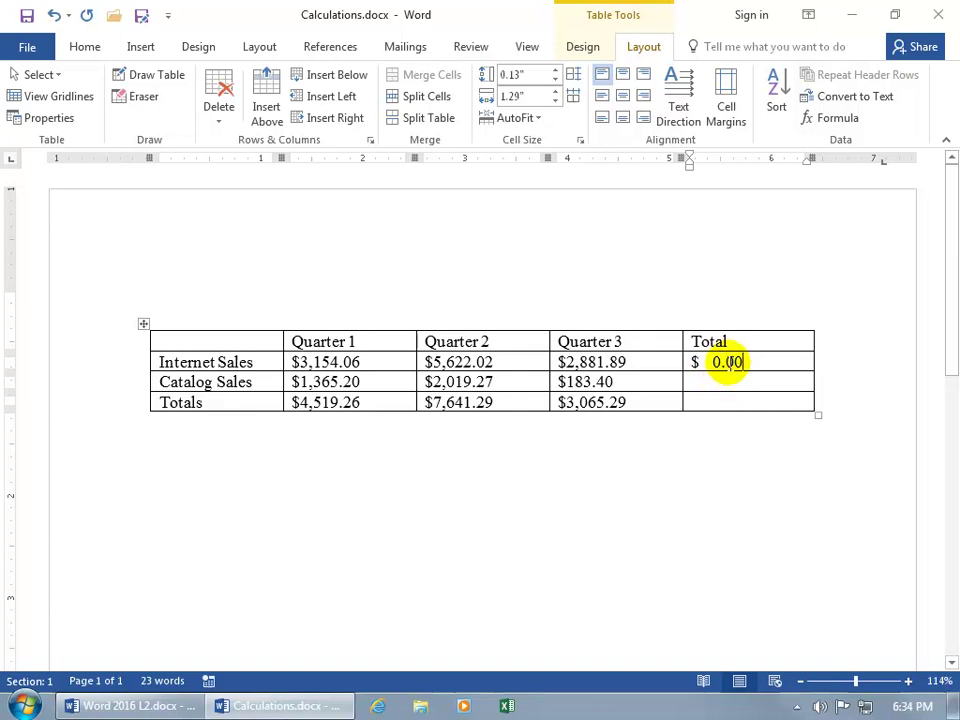
{"action": "left_click", "coordinate": [726, 363]}
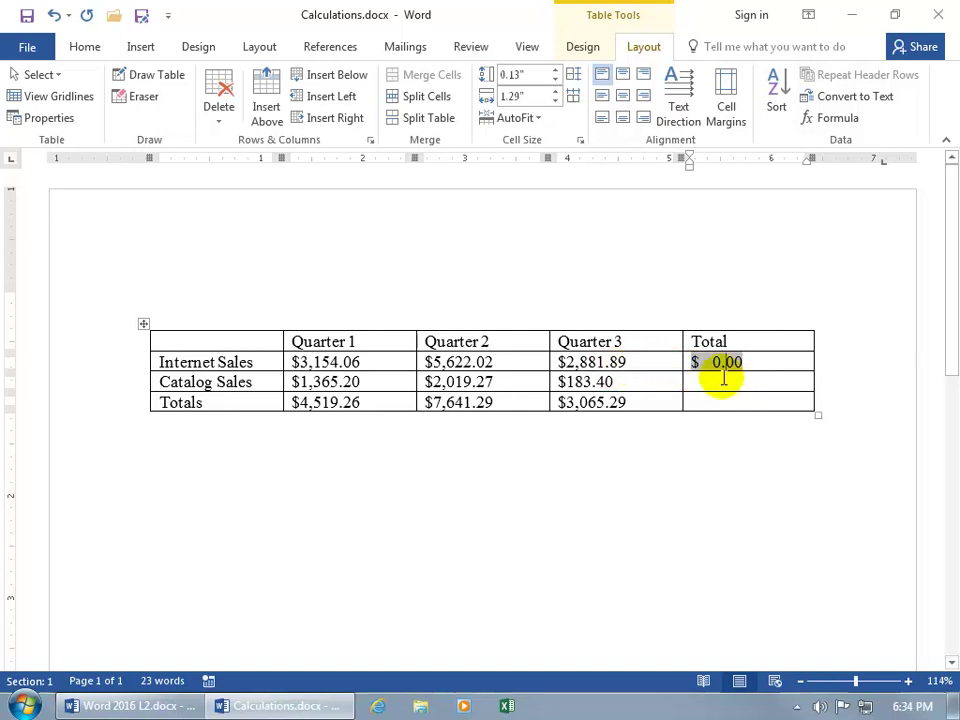
- Change the Internet Sales total formula to =SUM(left), giving $11,657.97
{"action": "left_click", "coordinate": [830, 120]}
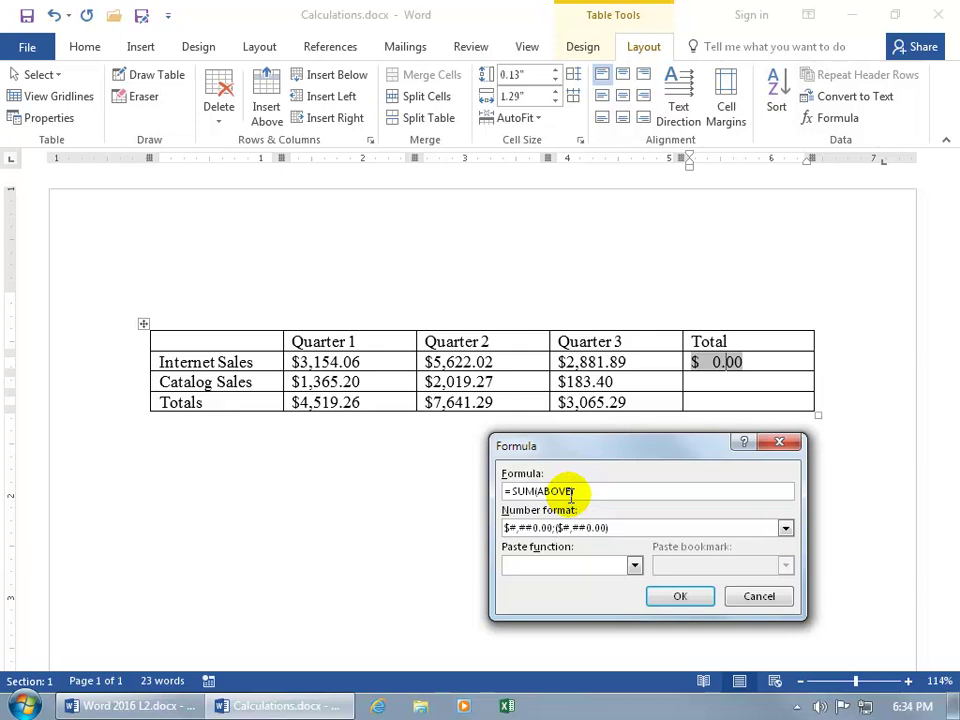
{"action": "key", "text": "BackSpace"}
{"action": "key", "text": "BackSpace"}
{"action": "key", "text": "BackSpace"}
{"action": "key", "text": "BackSpace"}
{"action": "key", "text": "BackSpace"}
{"action": "key", "text": "BackSpace"}
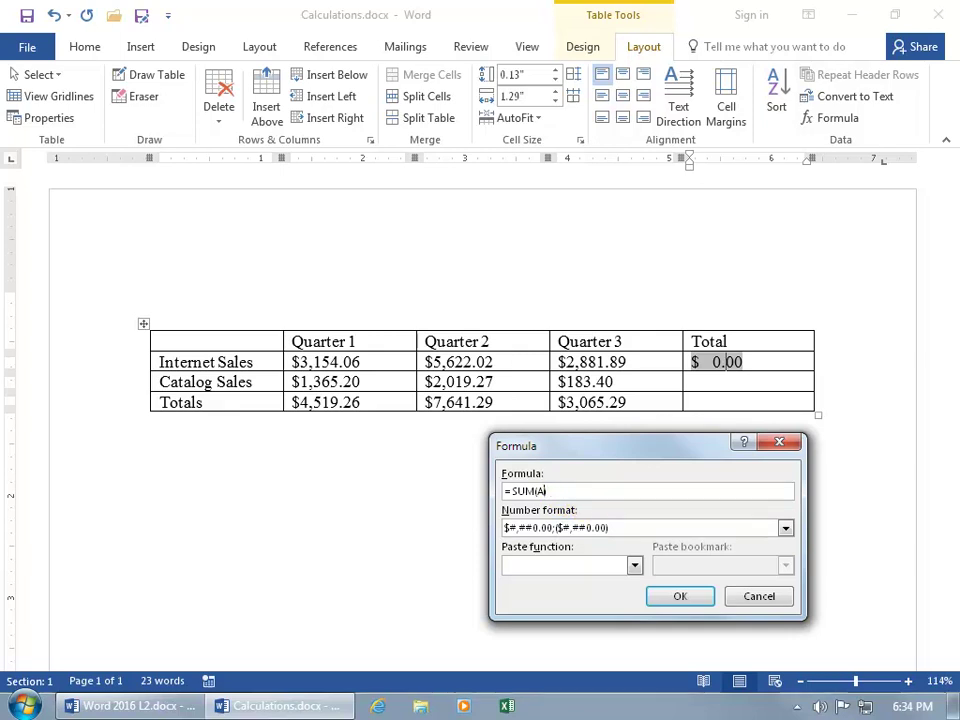
{"action": "type", "text": "left"}
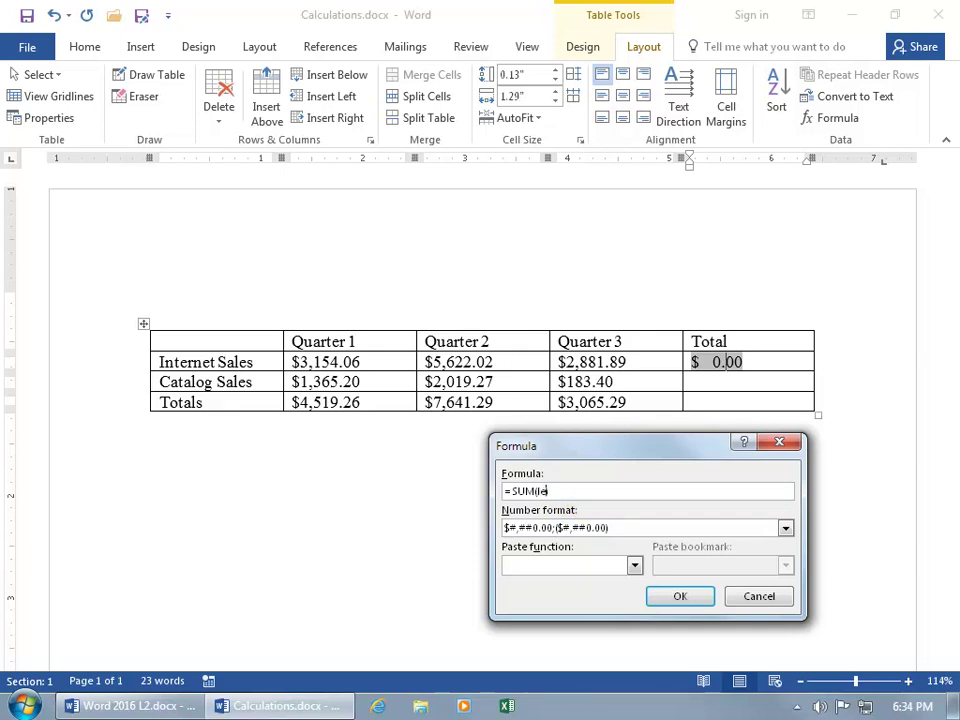
{"action": "left_click", "coordinate": [679, 597]}
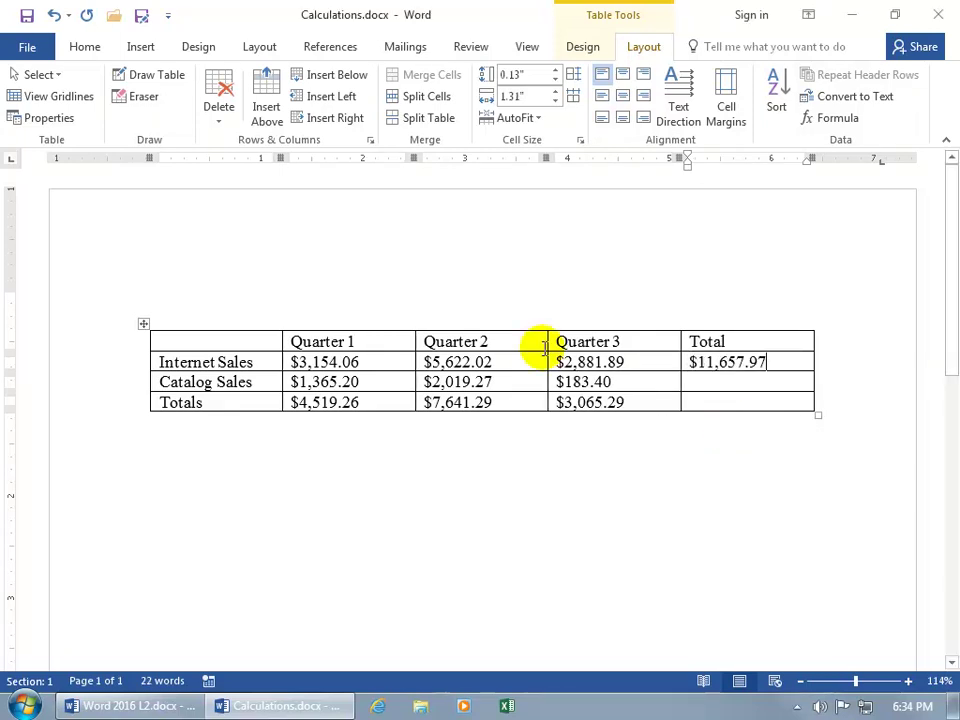
- Reinsert the Internet Sales total as dollar-format =SUM(LEFT) and repeat it for Catalog Sales ($3,567.87)
{"action": "left_click", "coordinate": [752, 362]}
{"action": "left_click_drag", "start_coordinate": [751, 361], "coordinate": [681, 360]}
{"action": "key", "text": "Delete"}
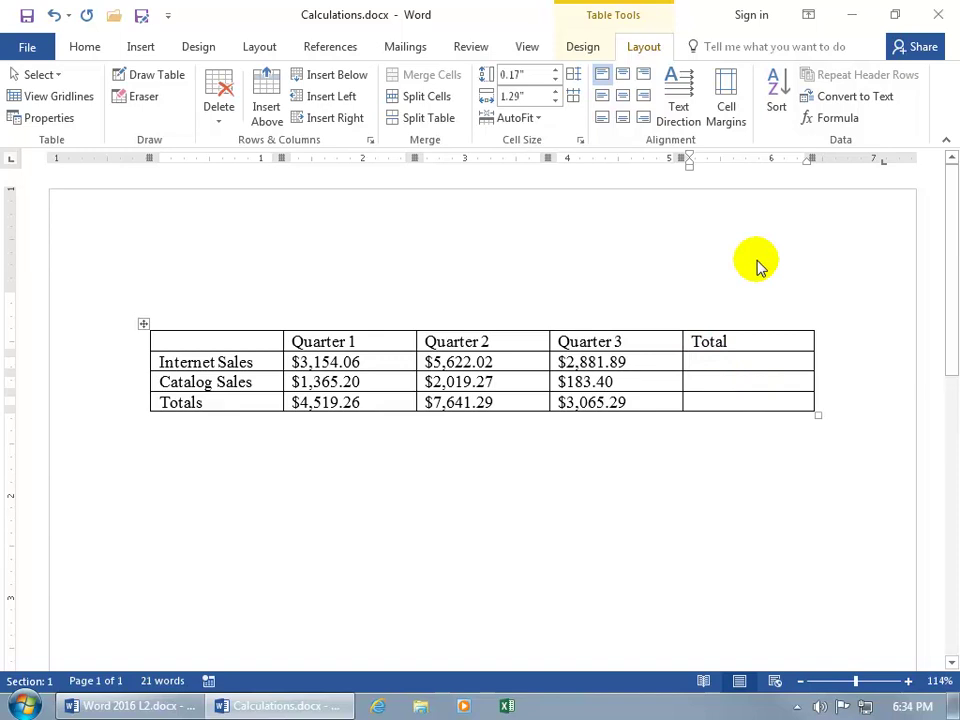
{"action": "left_click", "coordinate": [830, 118]}
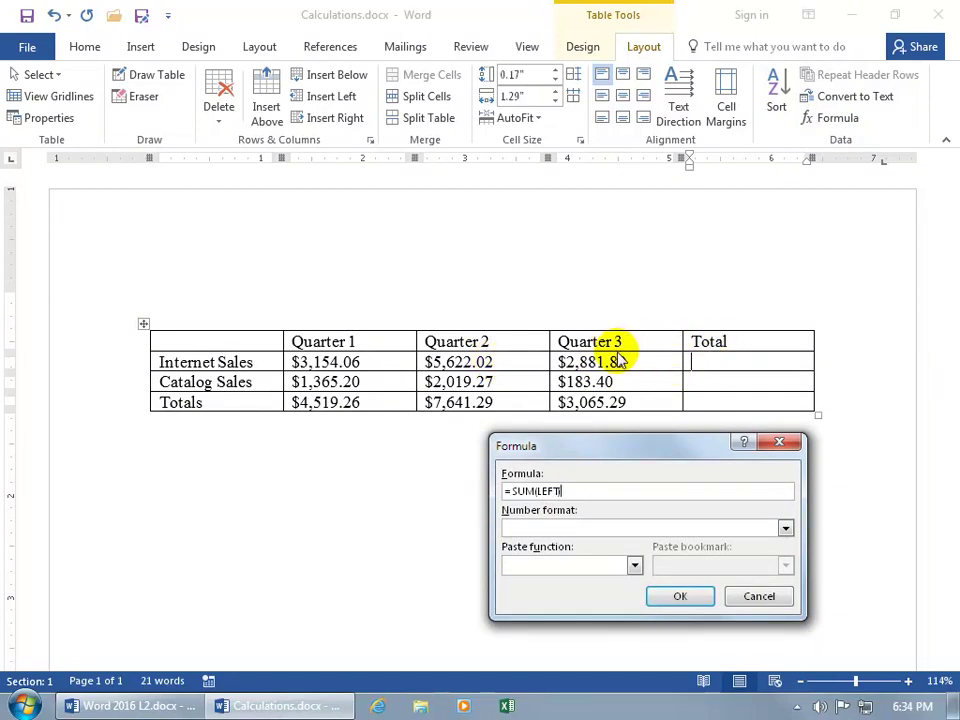
{"action": "left_click", "coordinate": [785, 528]}
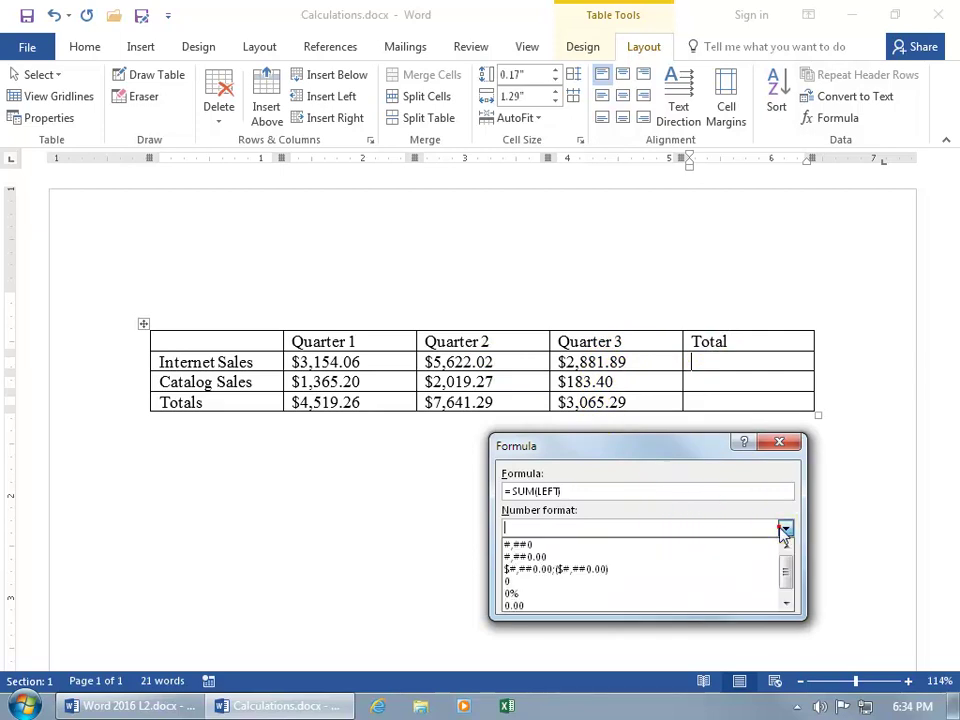
{"action": "left_click", "coordinate": [748, 572]}
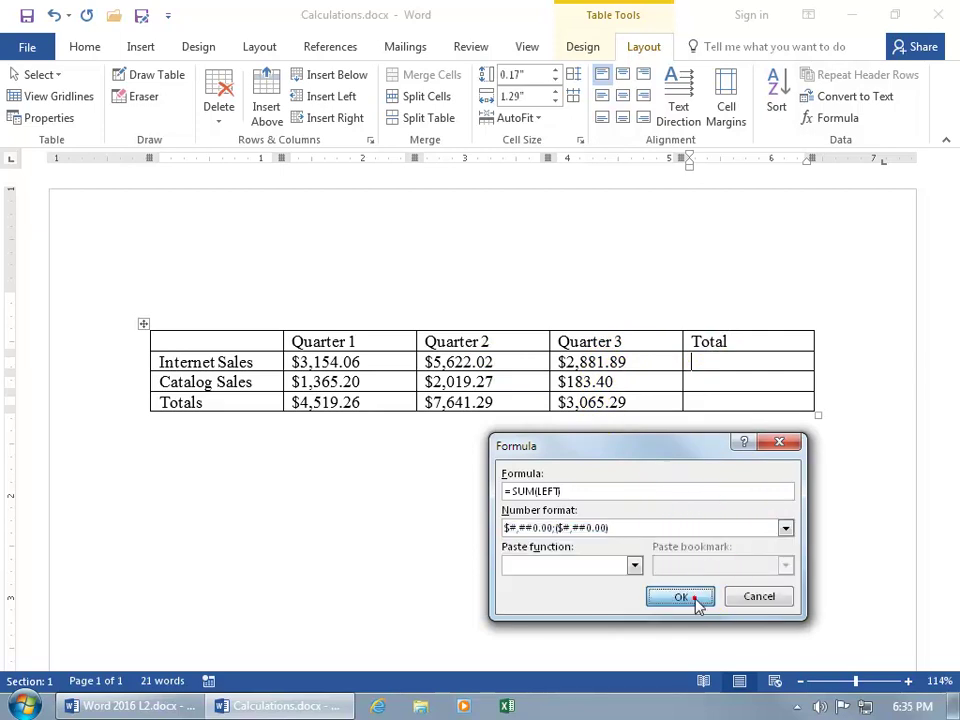
{"action": "left_click", "coordinate": [697, 606]}
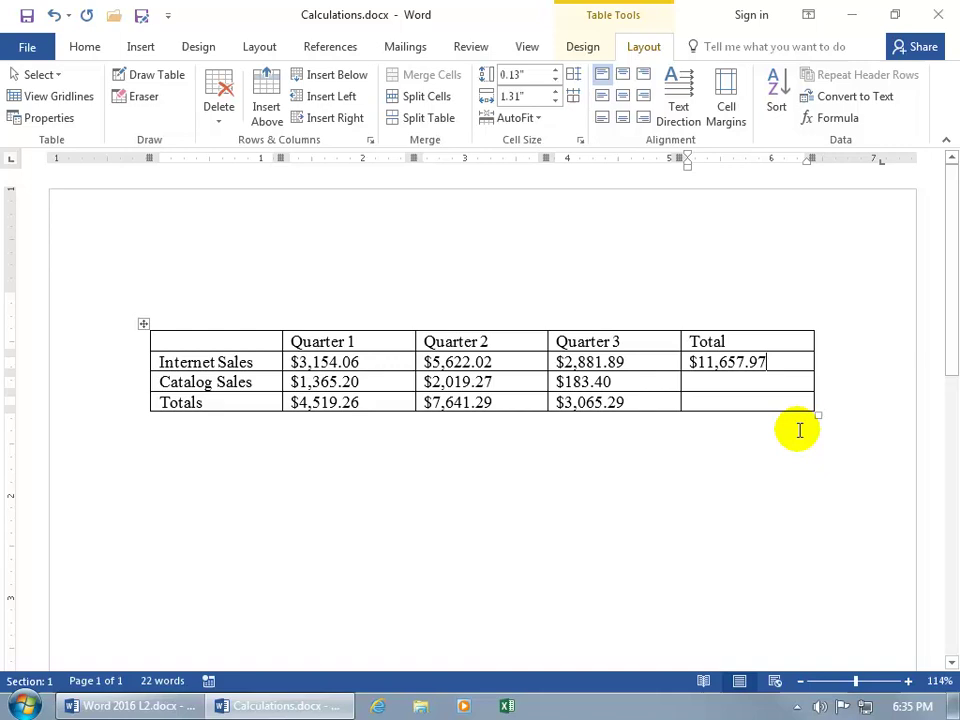
{"action": "left_click", "coordinate": [765, 379]}
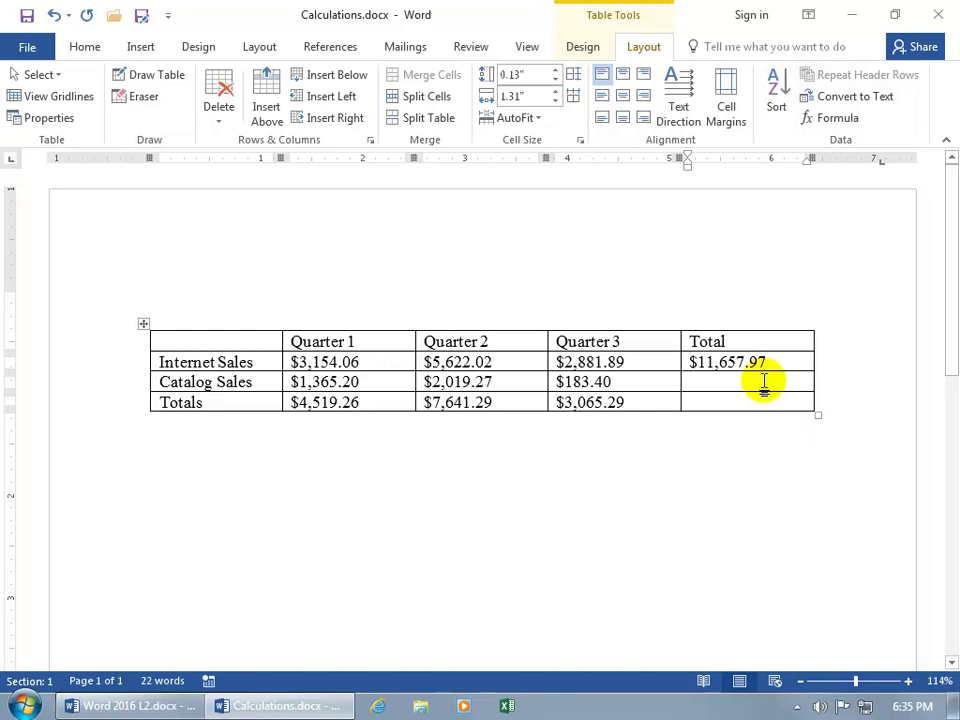
{"action": "key", "text": "F4"}
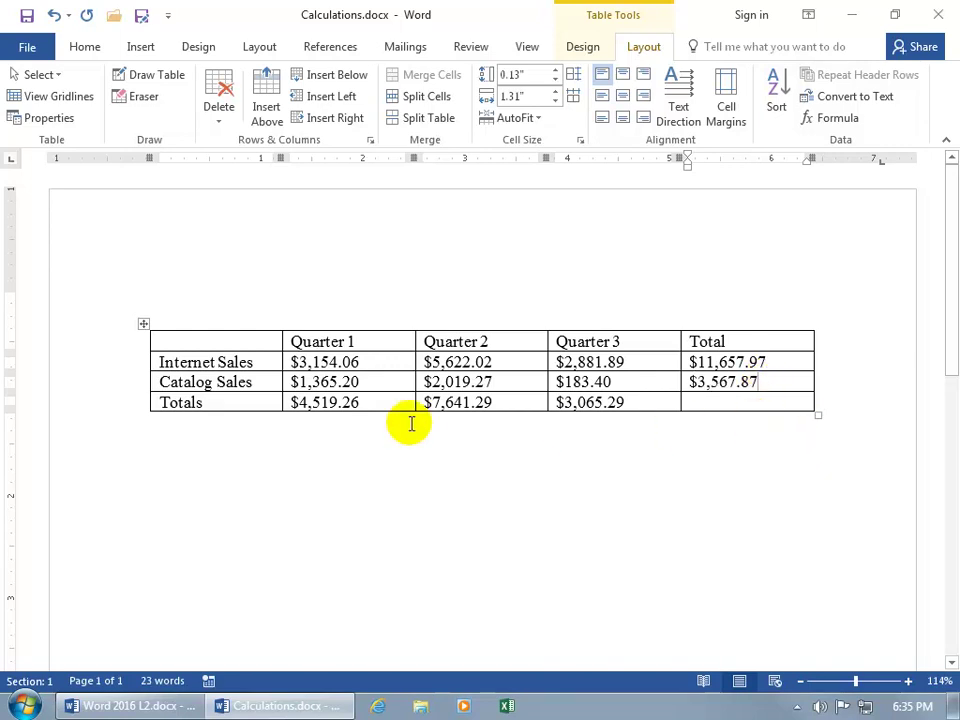
- Change Quarter 1 Internet Sales from $3,154.06 to $1 and update the Quarter 1 total to $1,366.20
{"action": "left_click_drag", "start_coordinate": [376, 363], "coordinate": [301, 364]}
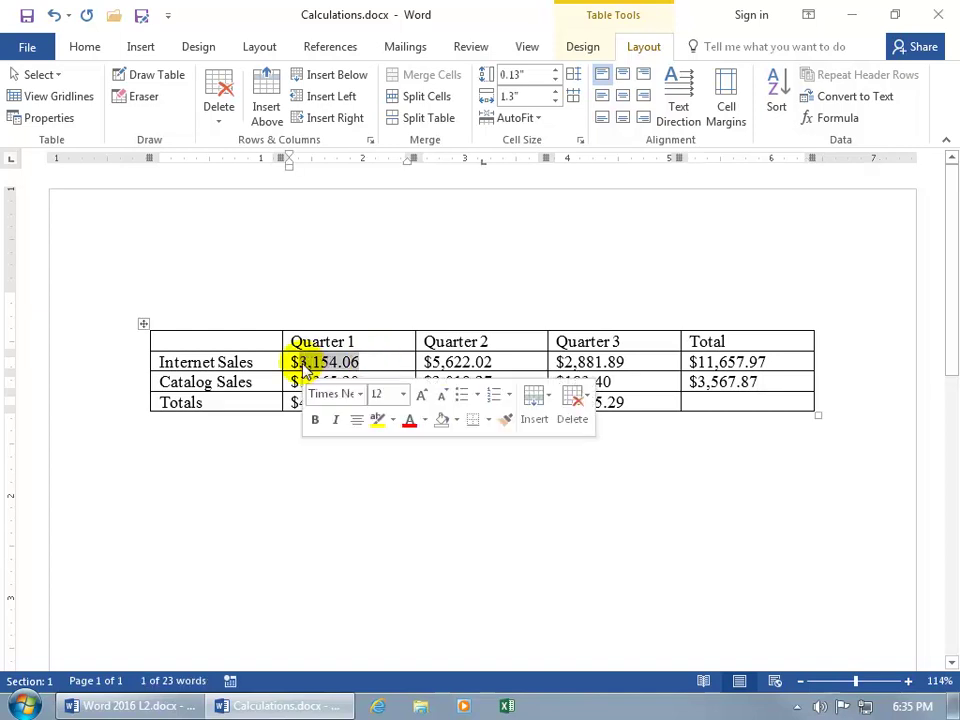
{"action": "type", "text": "1"}
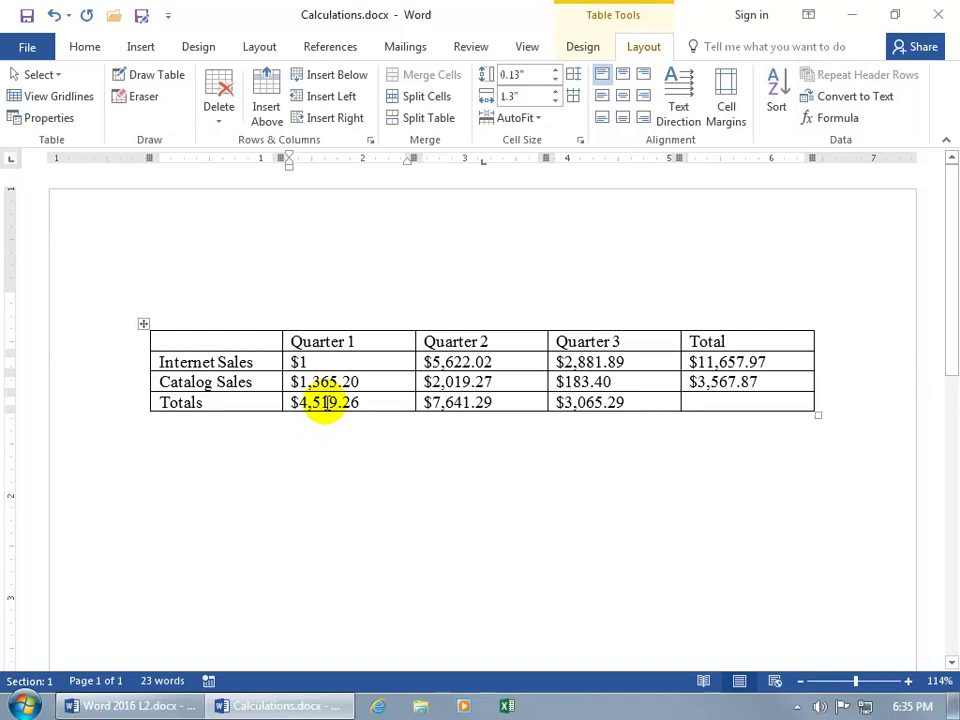
{"action": "left_click", "coordinate": [325, 402]}
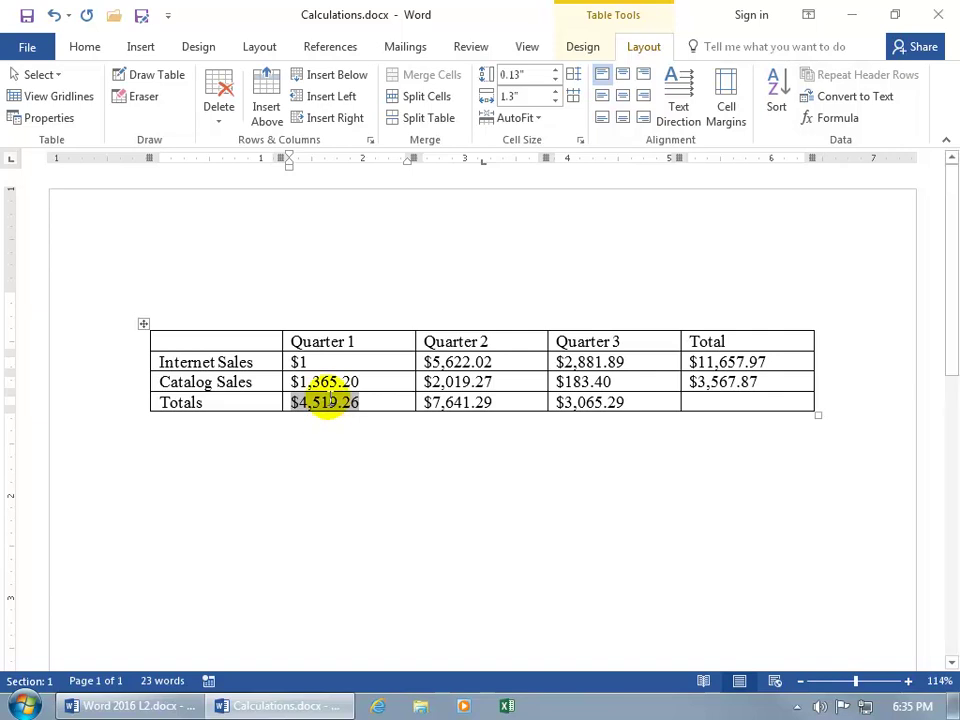
{"action": "right_click", "coordinate": [331, 401]}
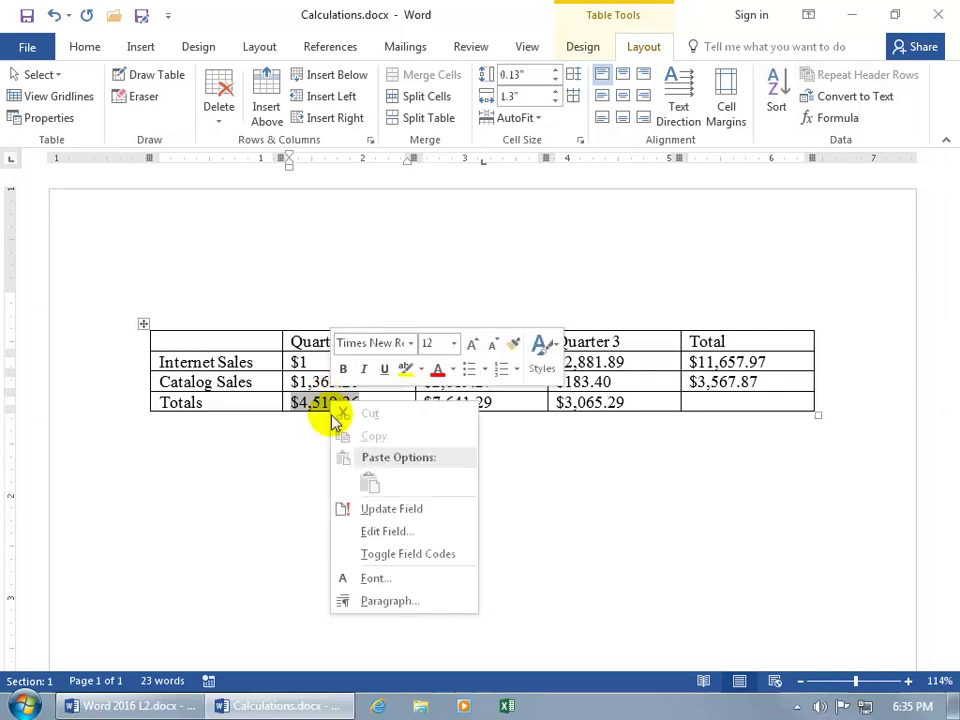
{"action": "left_click", "coordinate": [373, 511]}
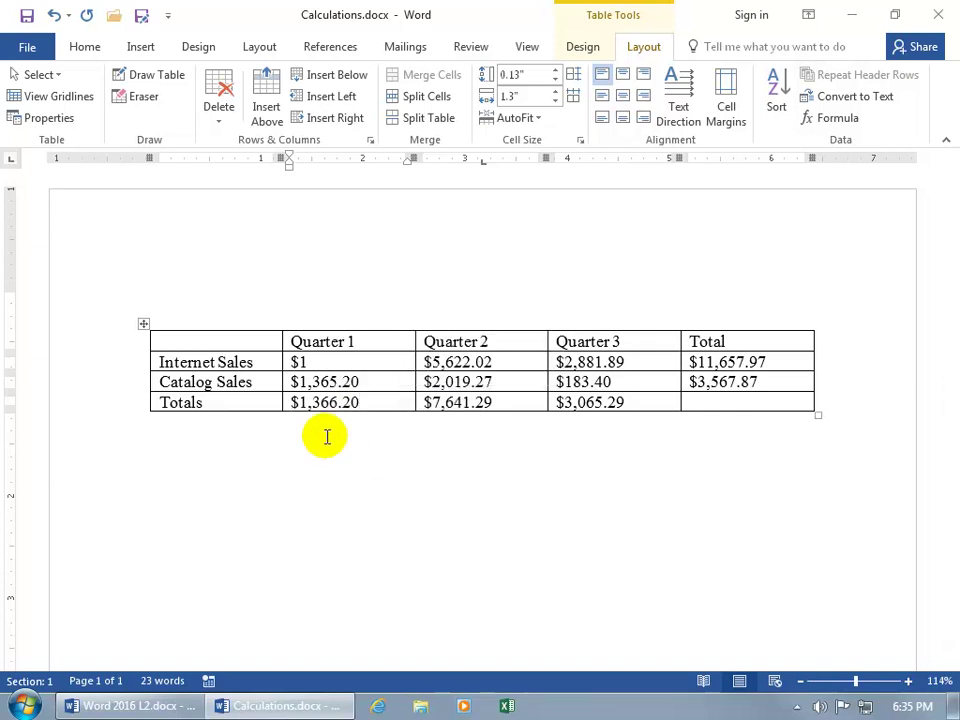
- Trim the Quarter 3 Internet Sales figure down to $2
{"action": "left_click", "coordinate": [637, 362]}
{"action": "left_click_drag", "start_coordinate": [626, 363], "coordinate": [572, 363]}
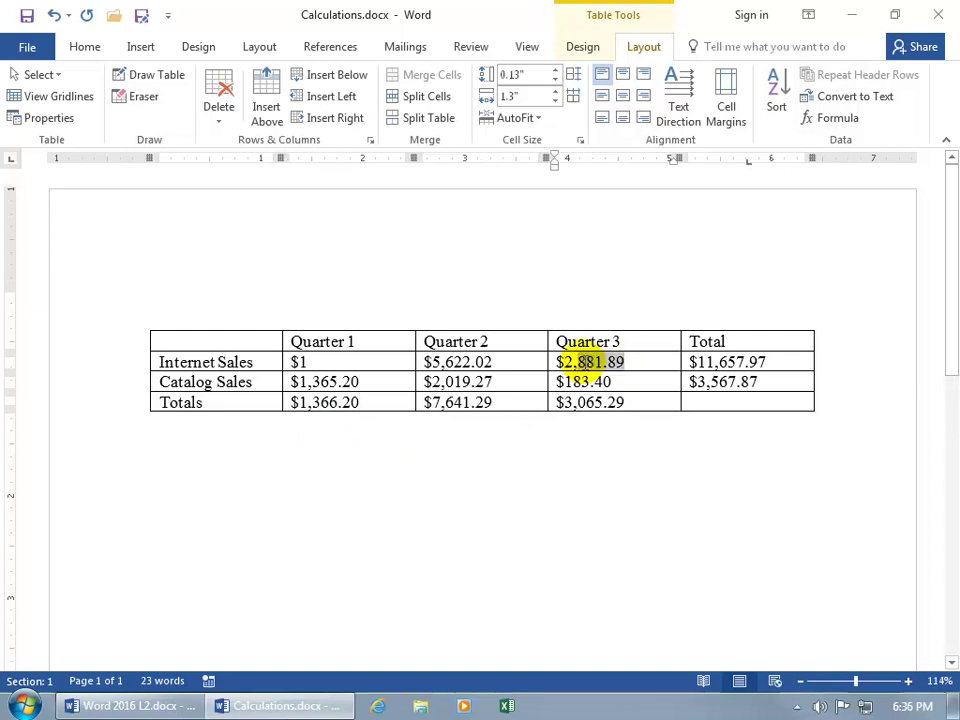
{"action": "key", "text": "Delete"}
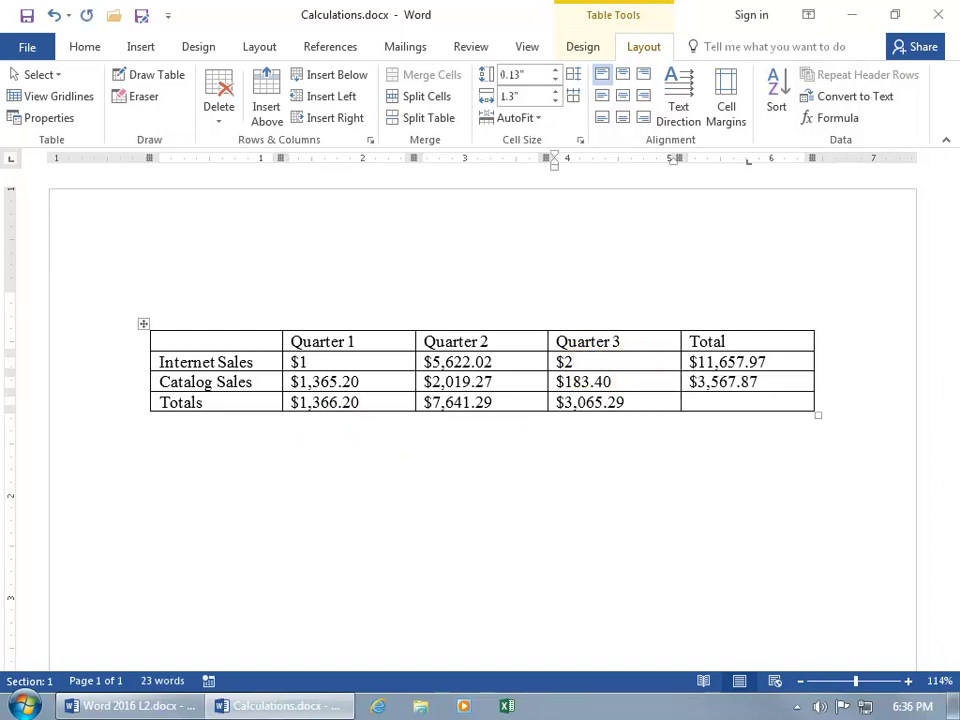
{"action": "key", "text": "Tab"}
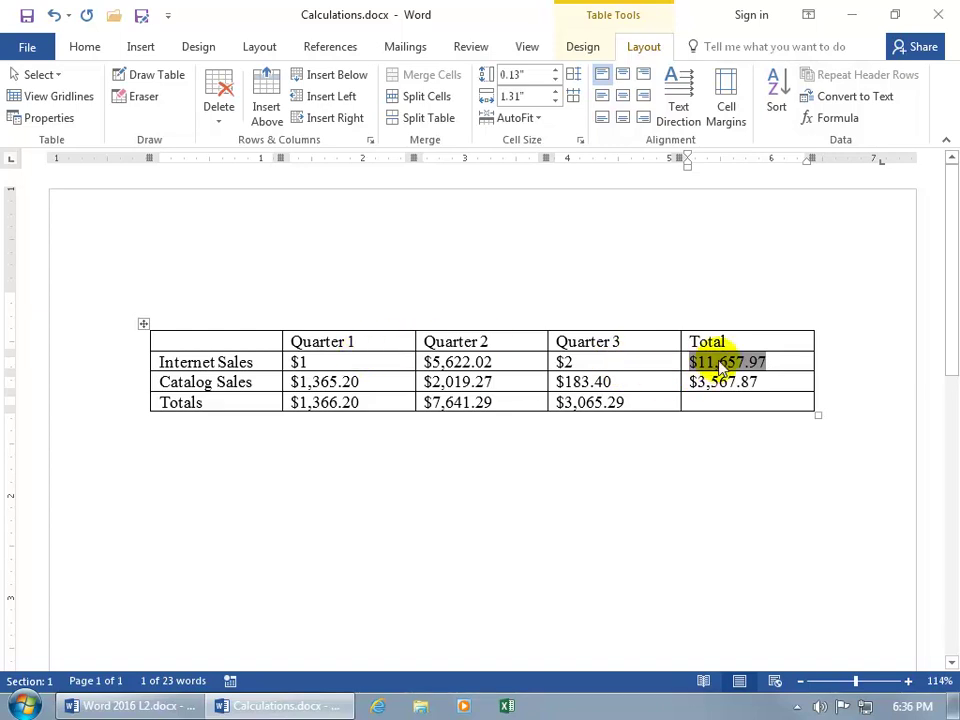
- Open the Internet Sales total's formula and backspace =SUM(LEFT) down to an empty =SUM()
{"action": "left_click", "coordinate": [825, 118]}
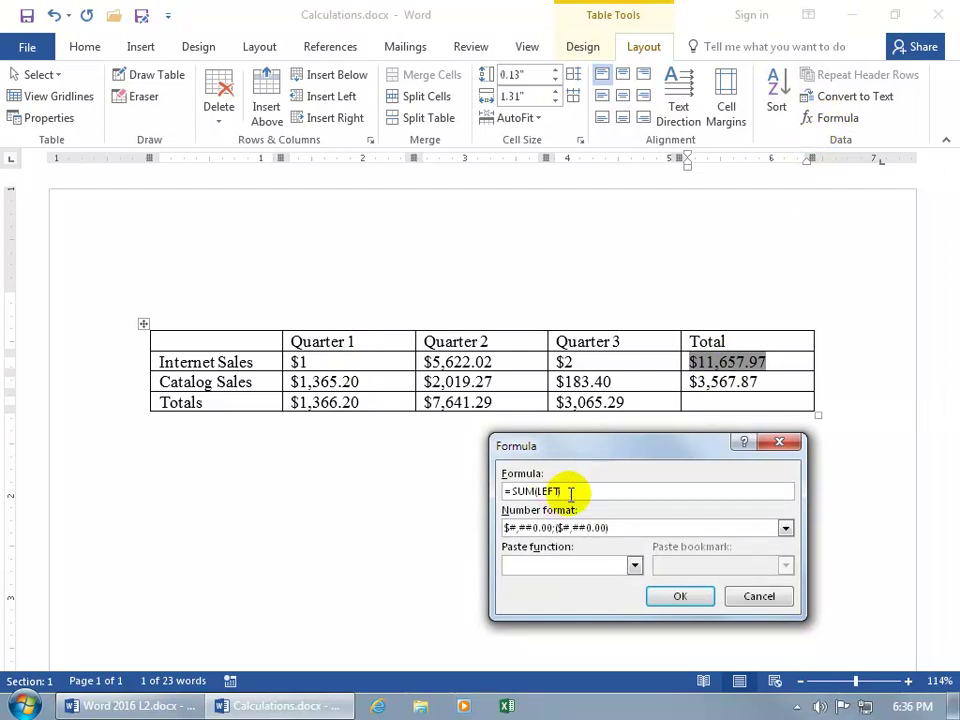
{"action": "key", "text": "BackSpace"}
{"action": "key", "text": "BackSpace"}
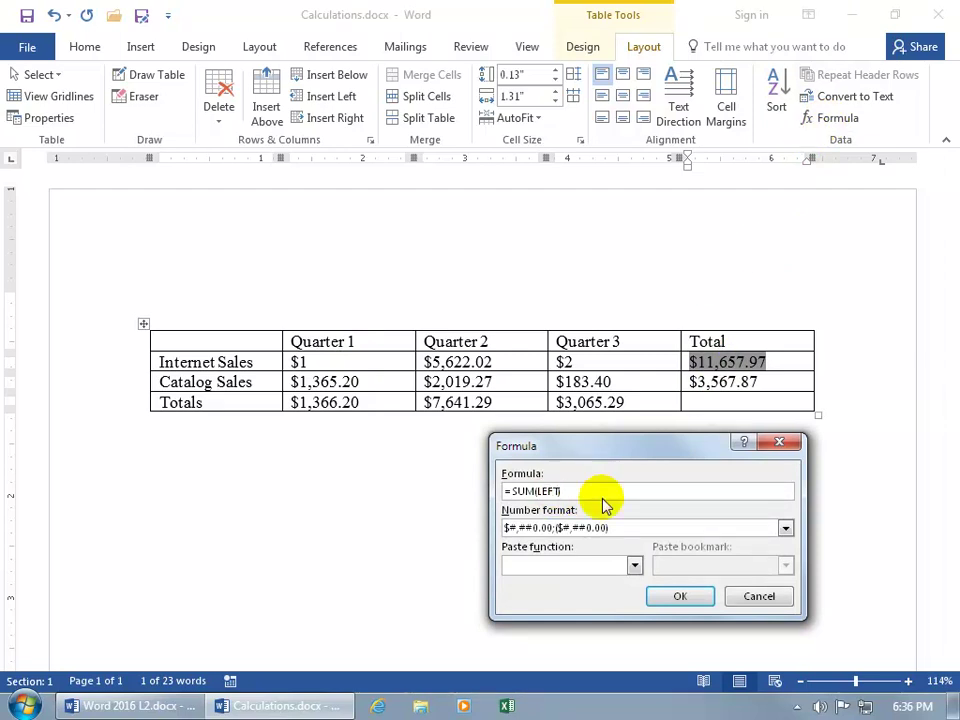
{"action": "key", "text": "BackSpace"}
{"action": "key", "text": "BackSpace"}
{"action": "key", "text": "BackSpace"}
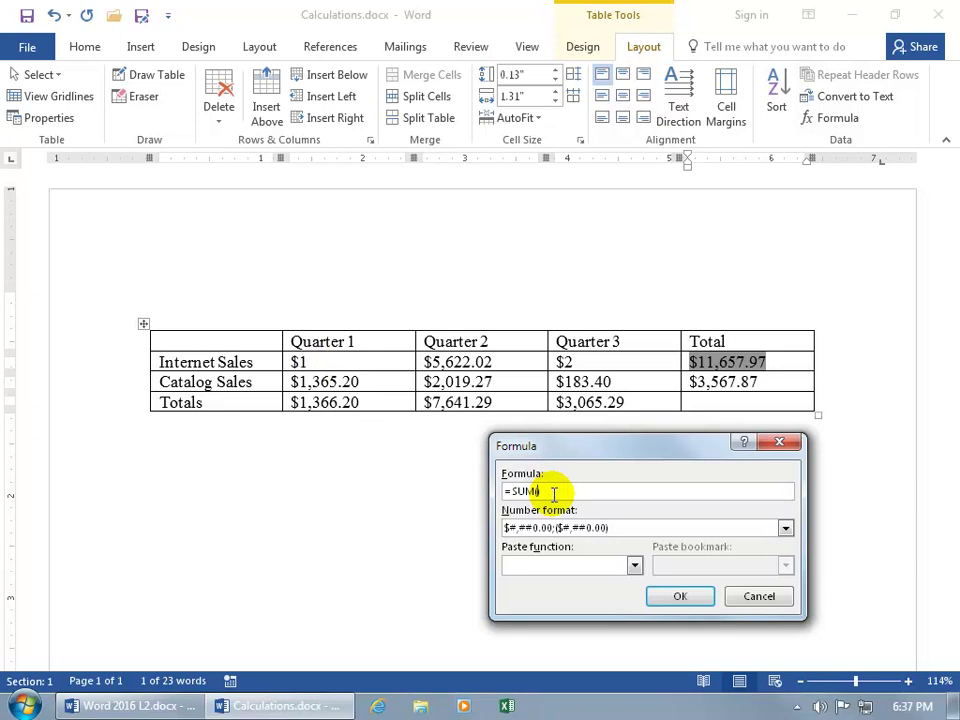
- Enter the formula =SUM(b2,d2) for the Internet Sales total so it shows $3.00
{"action": "type", "text": "b2"}
{"action": "type", "text": ":"}
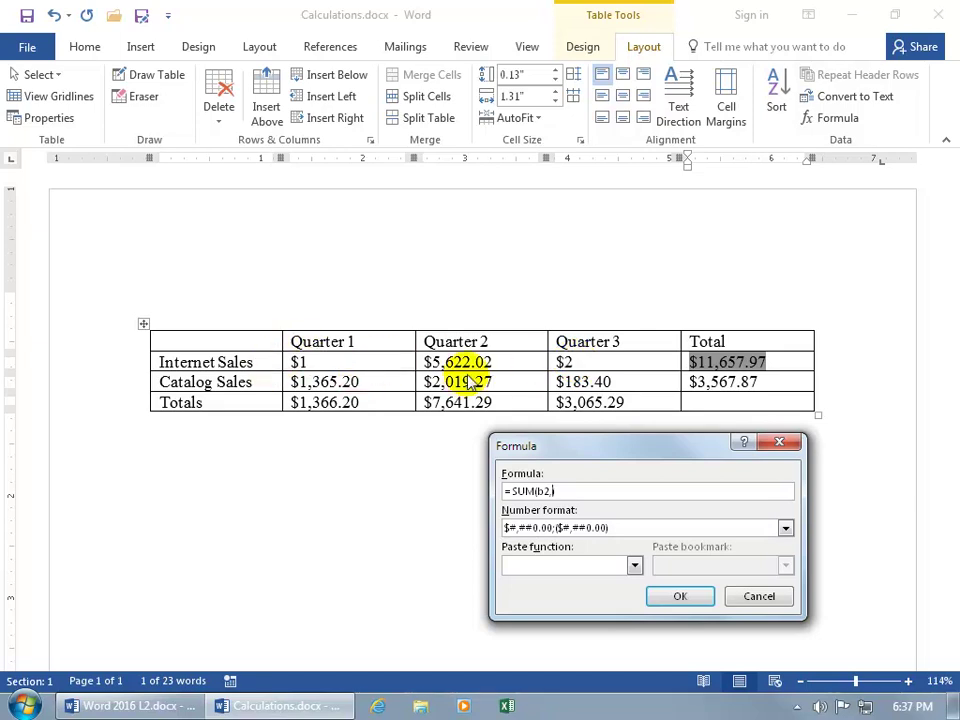
{"action": "type", "text": "d"}
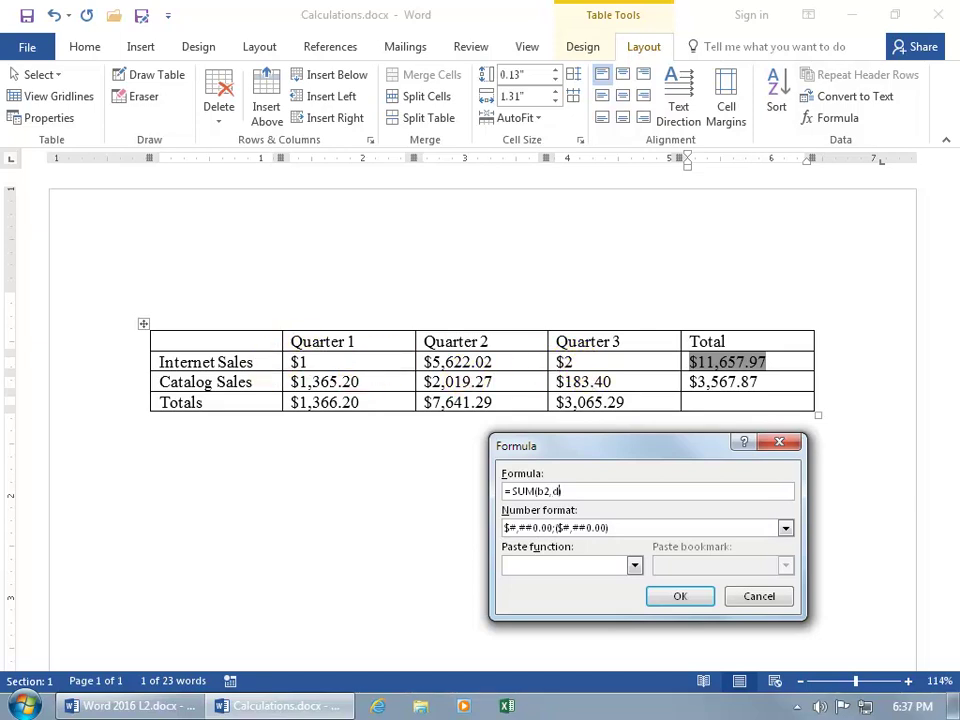
{"action": "type", "text": "2"}
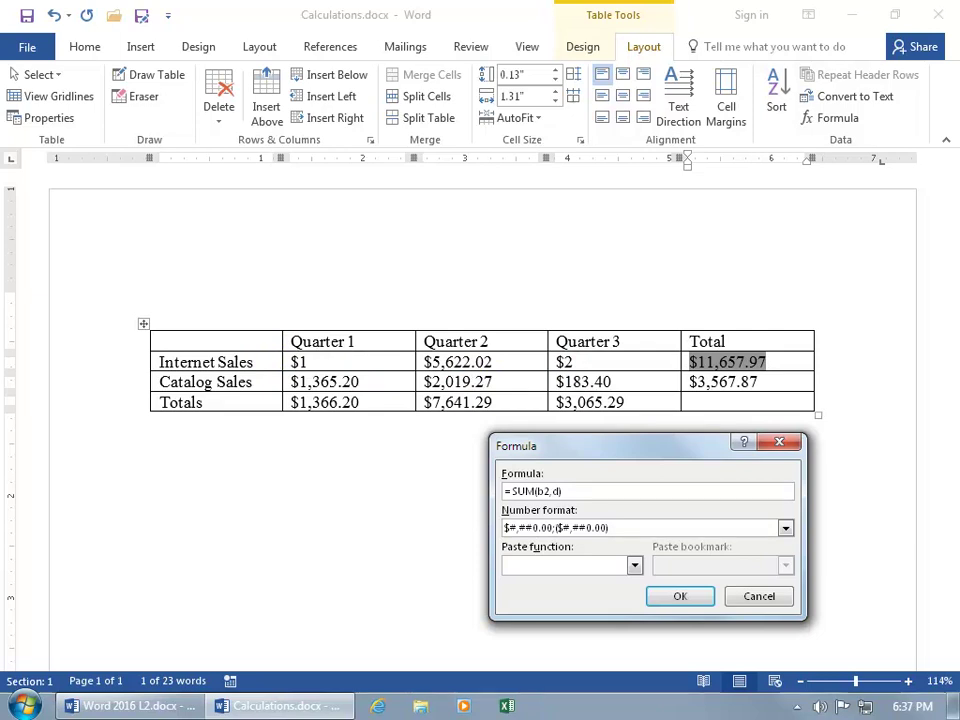
{"action": "left_click", "coordinate": [678, 598]}
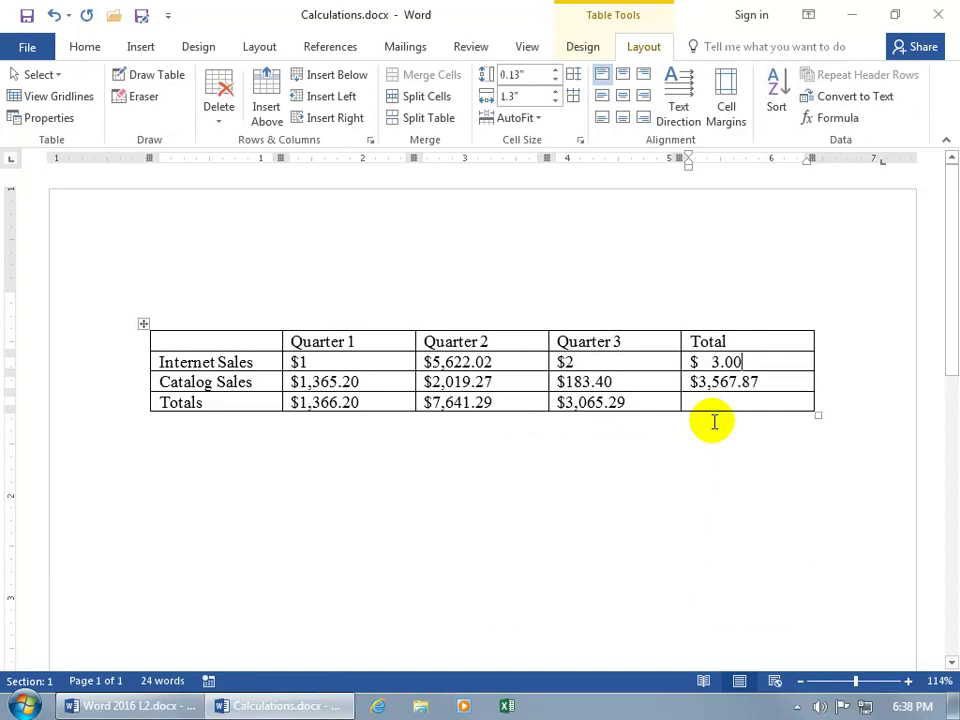